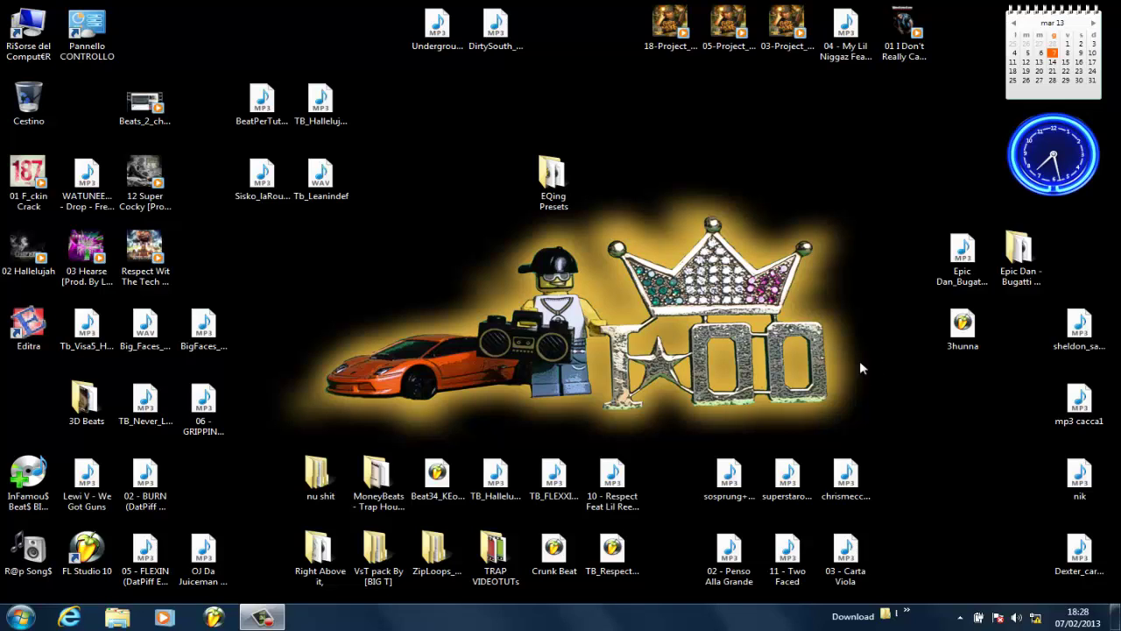
Switch to FL Studio and play Pattern 1 briefly to hear the drums
left_click(214, 617)
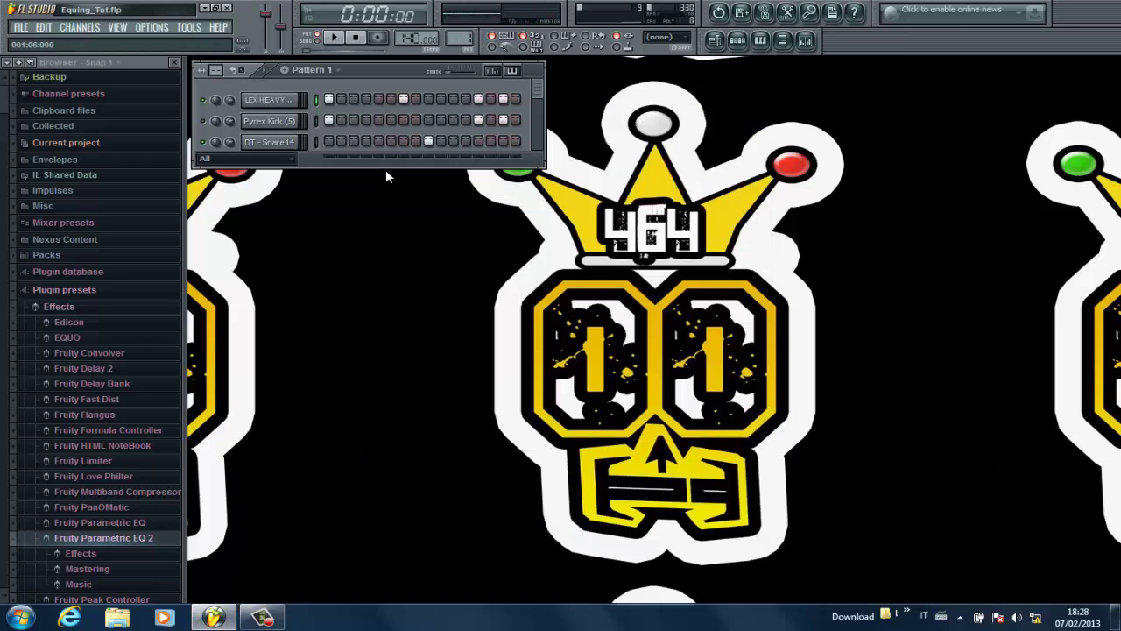
key("space")
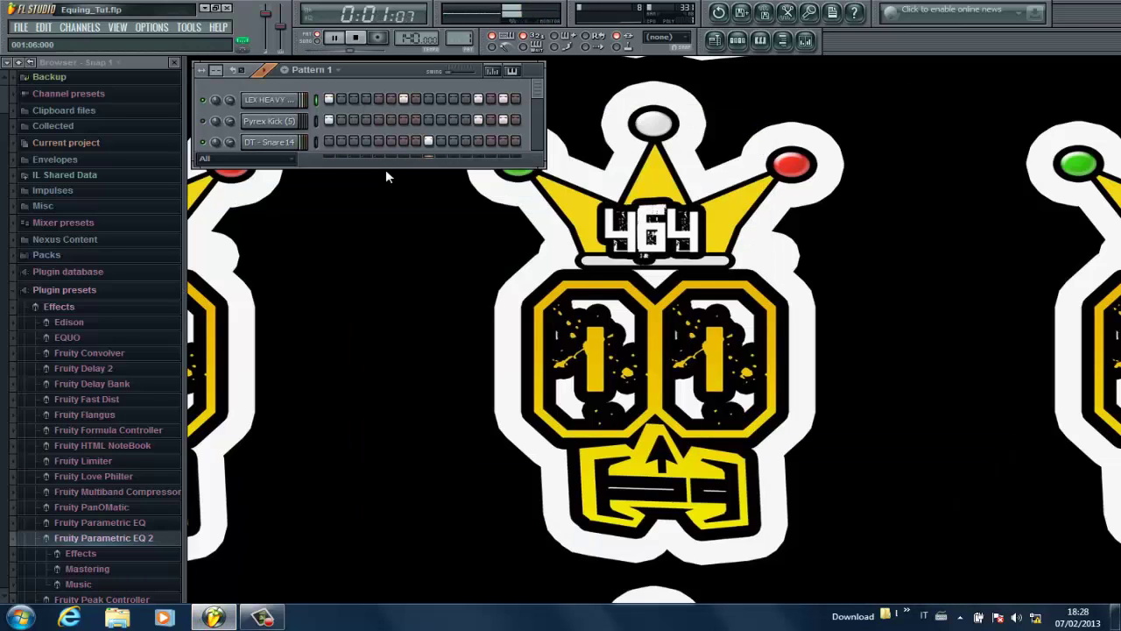
key("space")
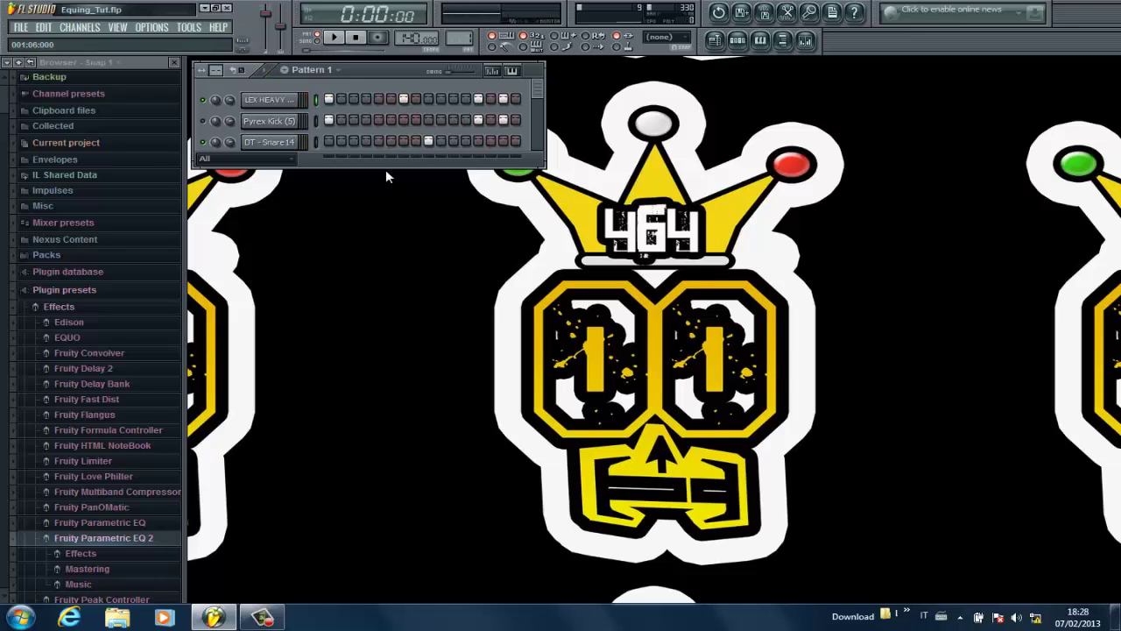
Open the mixer and link the LEX HEAVY Kick channel to the Insert 1 track
left_click(804, 51)
left_click_drag(671, 152, 706, 204)
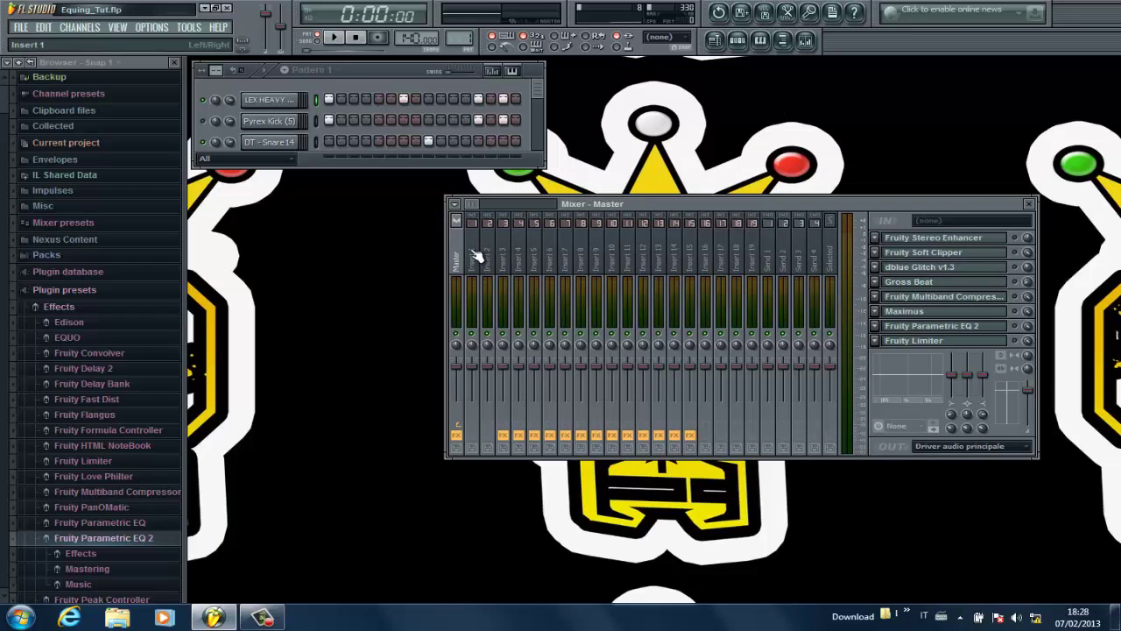
left_click(475, 254)
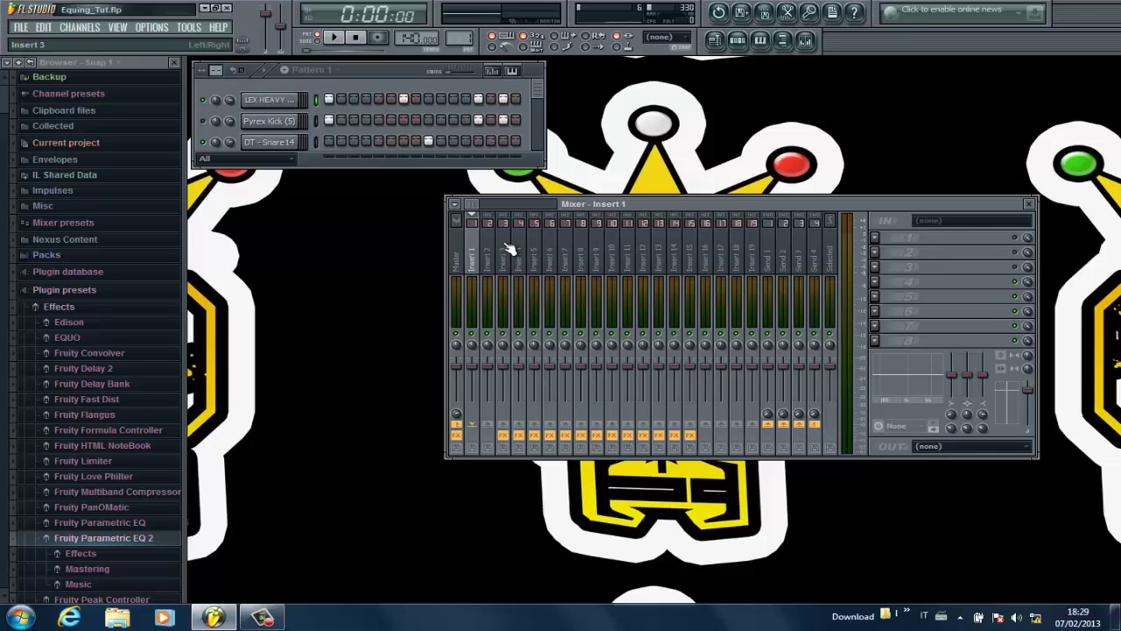
left_click(316, 120)
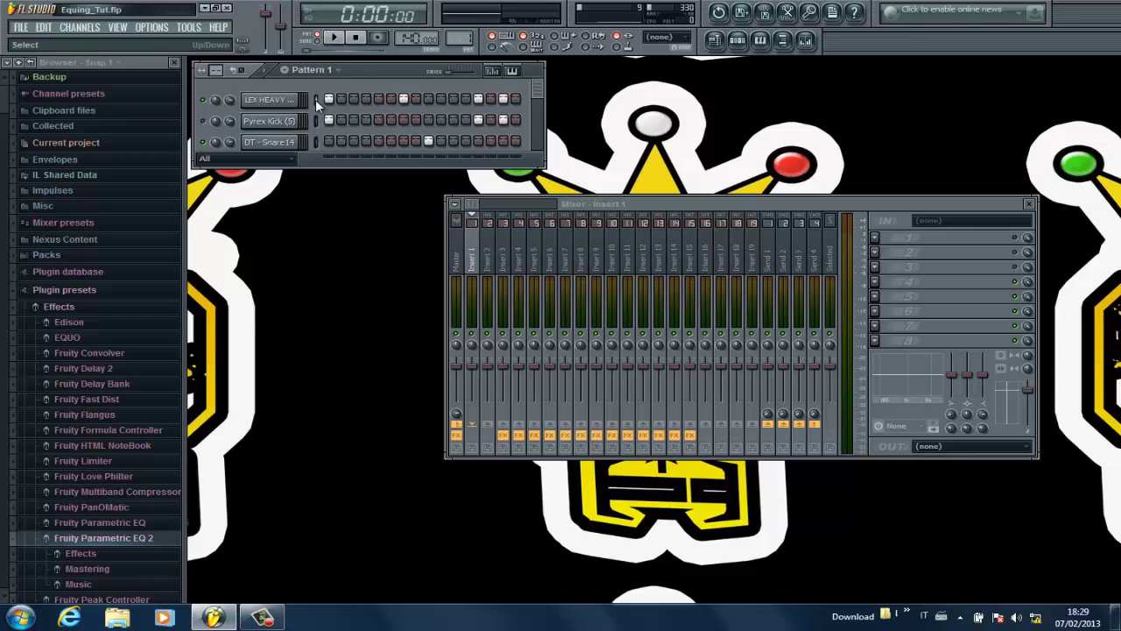
left_click(316, 100)
right_click(477, 263)
mouse_move(560, 263)
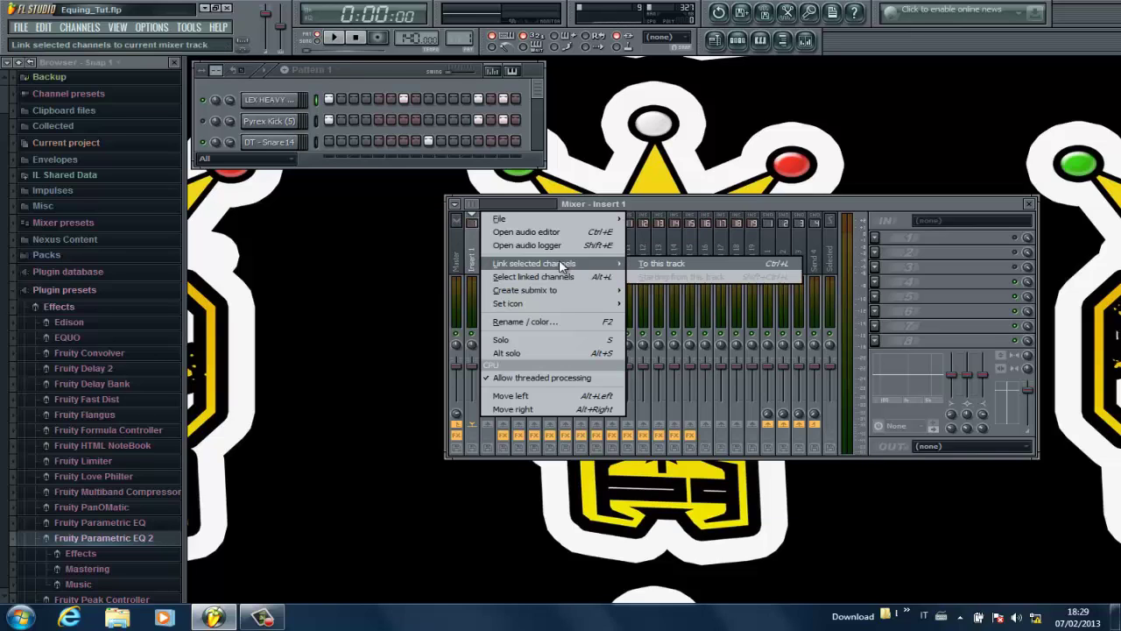
left_click(661, 264)
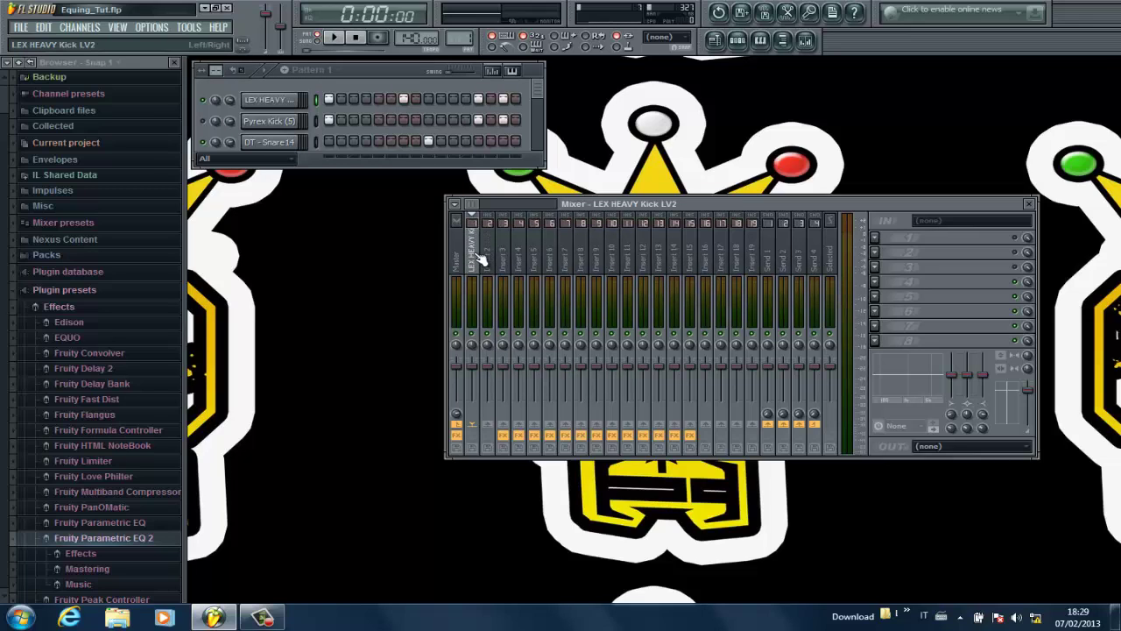
Play the pattern to check the kick's signal on its mixer track
key("space")
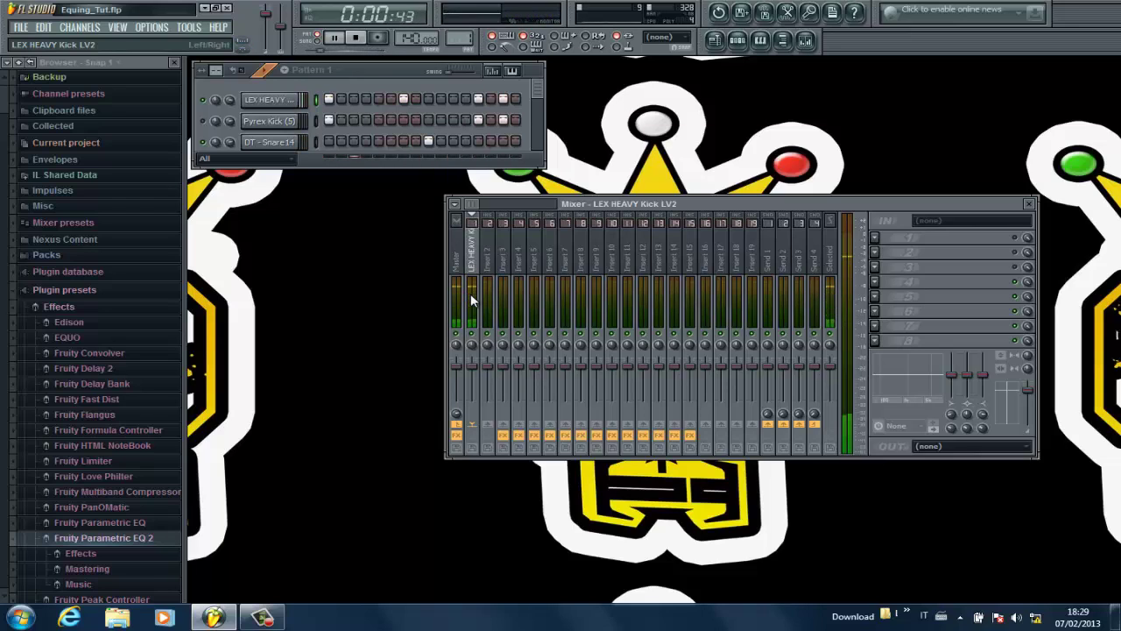
key("space")
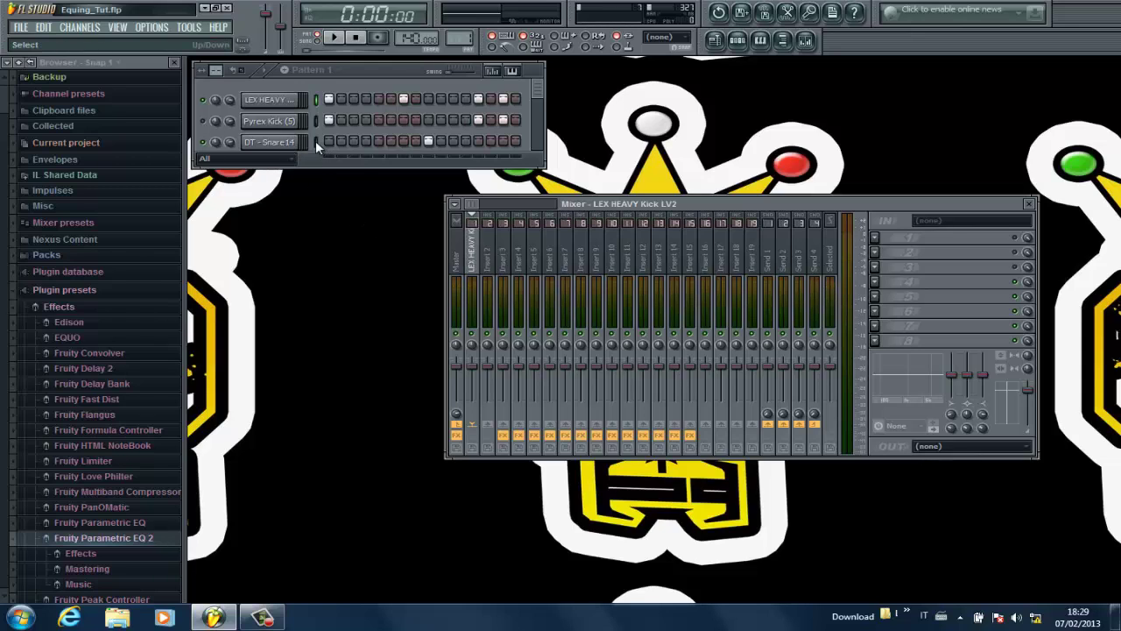
key("space")
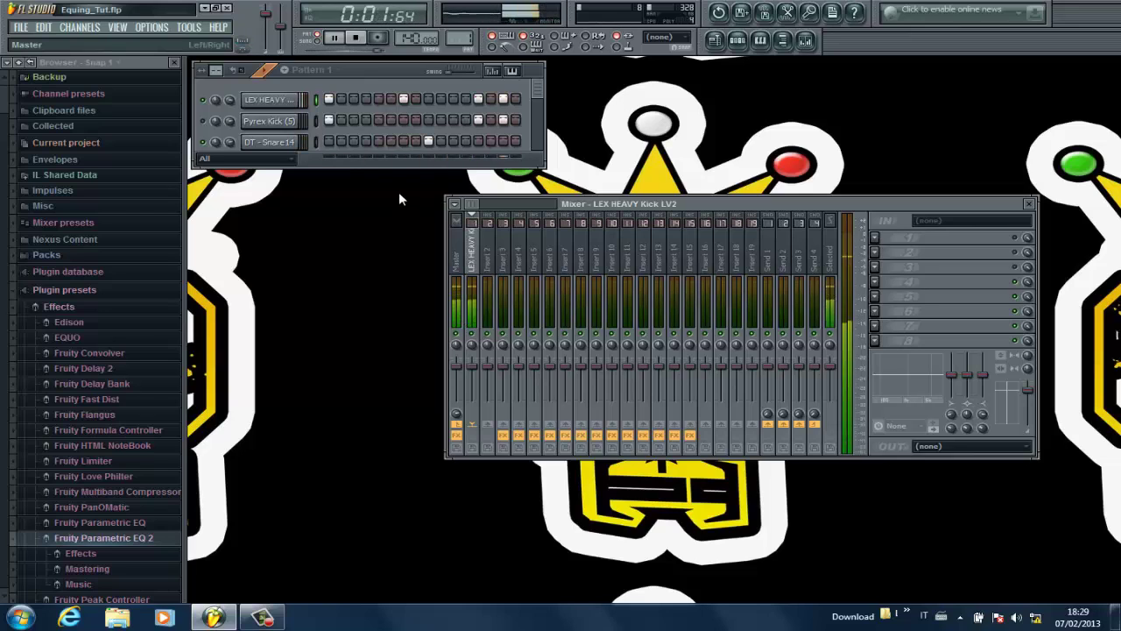
key("space")
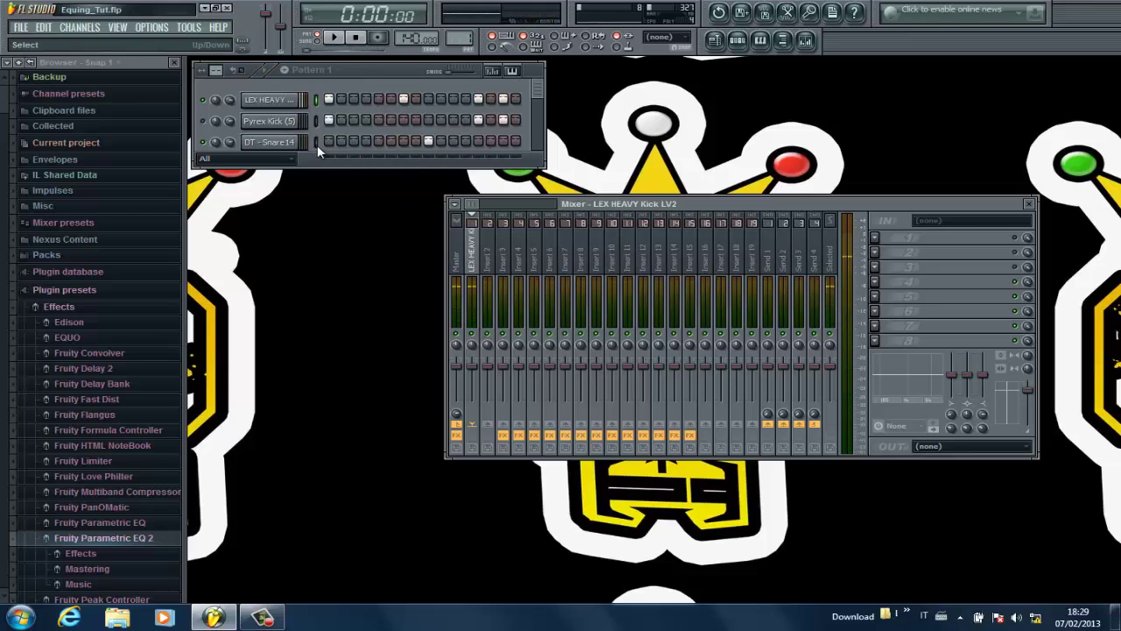
Link the DT - Snare14 channel to the Insert 3 mixer track and check its signal during playback
left_click(316, 142)
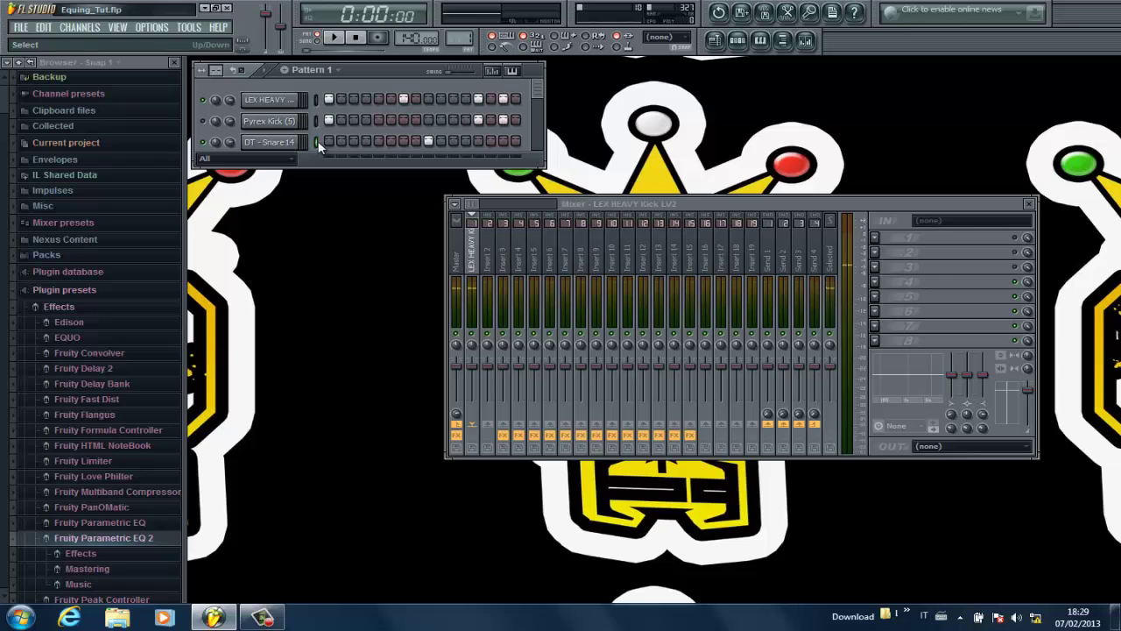
left_click(506, 262)
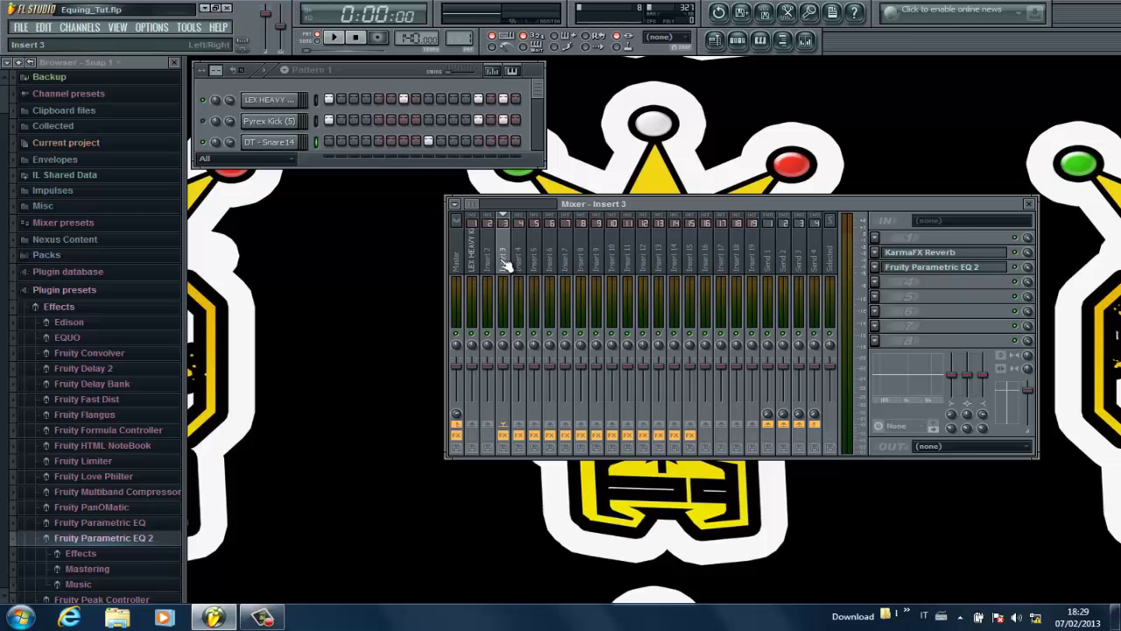
key("ctrl+l")
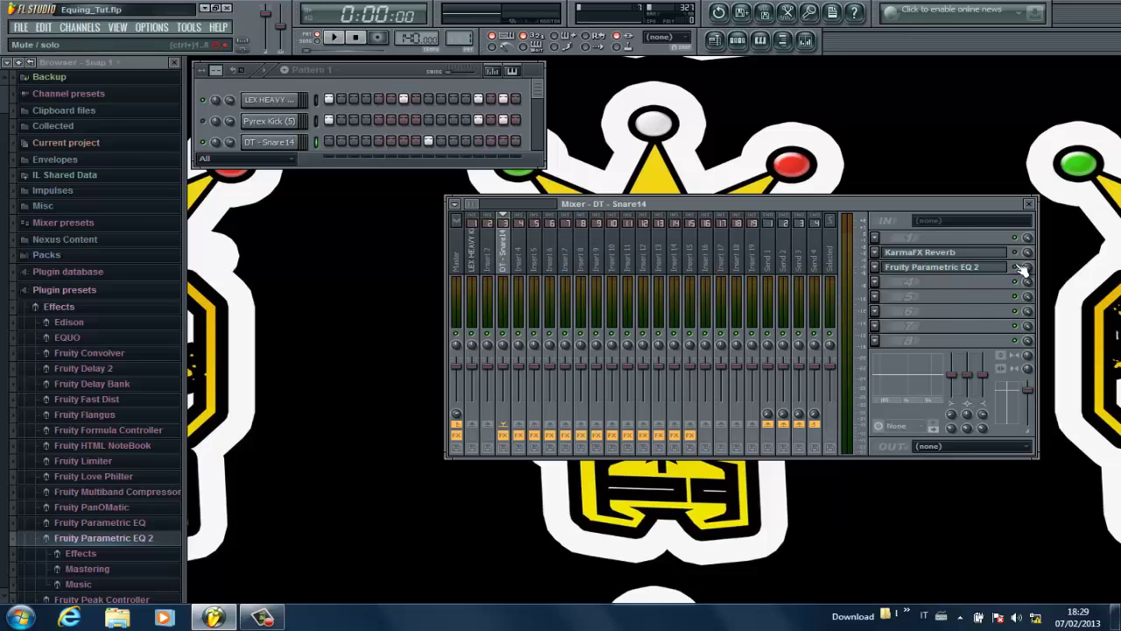
key("space")
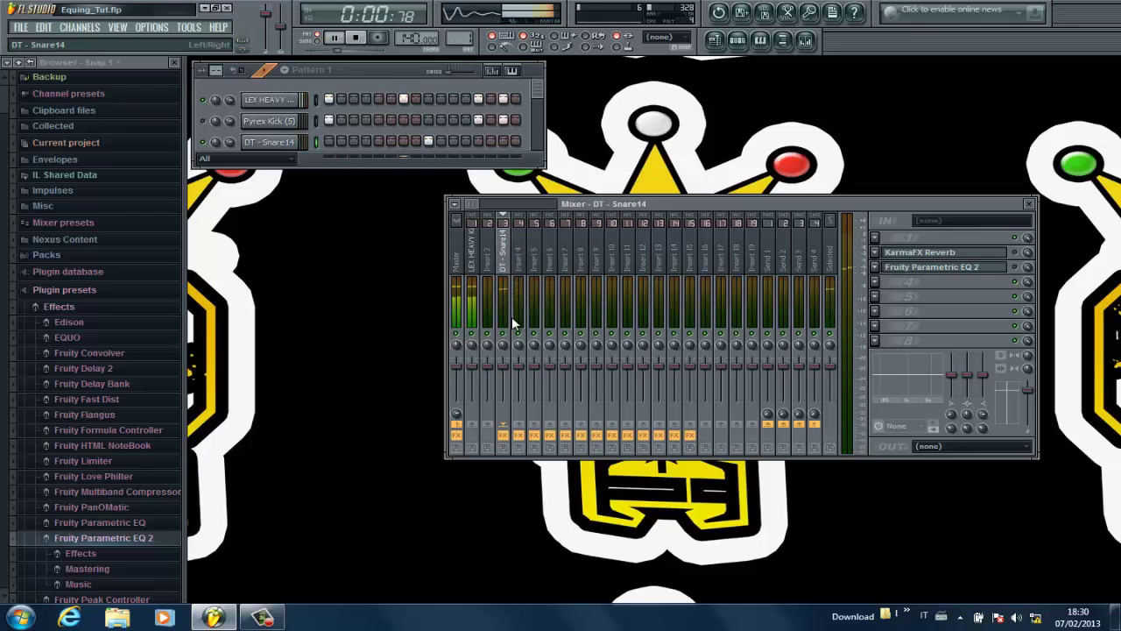
key("space")
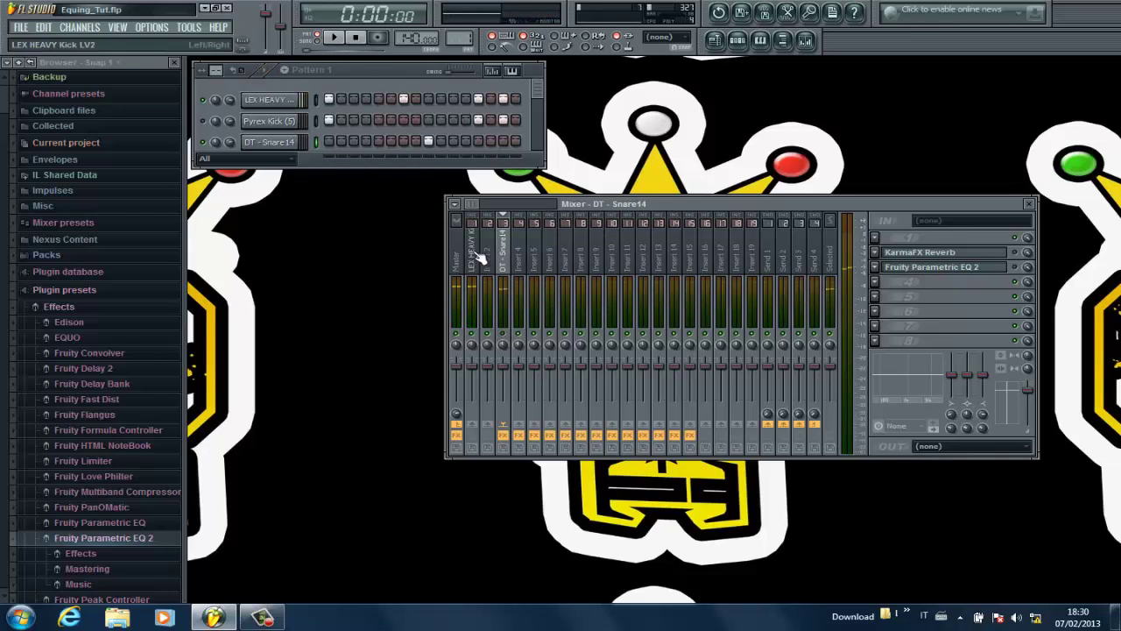
Load Fruity Parametric EQ 2 into the kick track's first effect slot and arrange the EQ and mixer windows apart
left_click(479, 254)
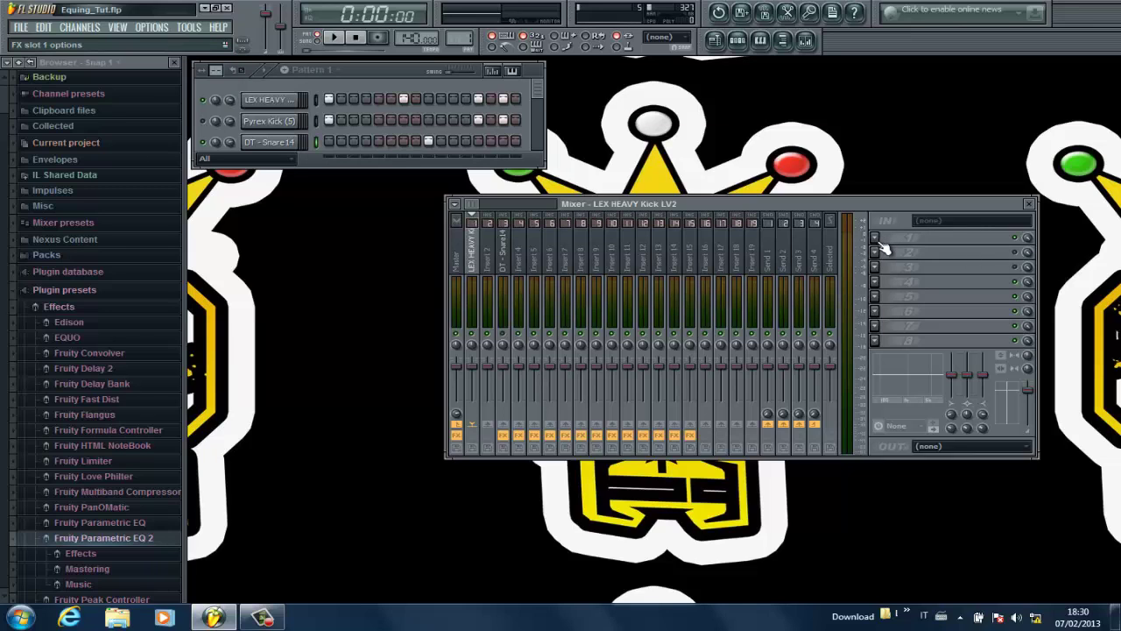
left_click(876, 240)
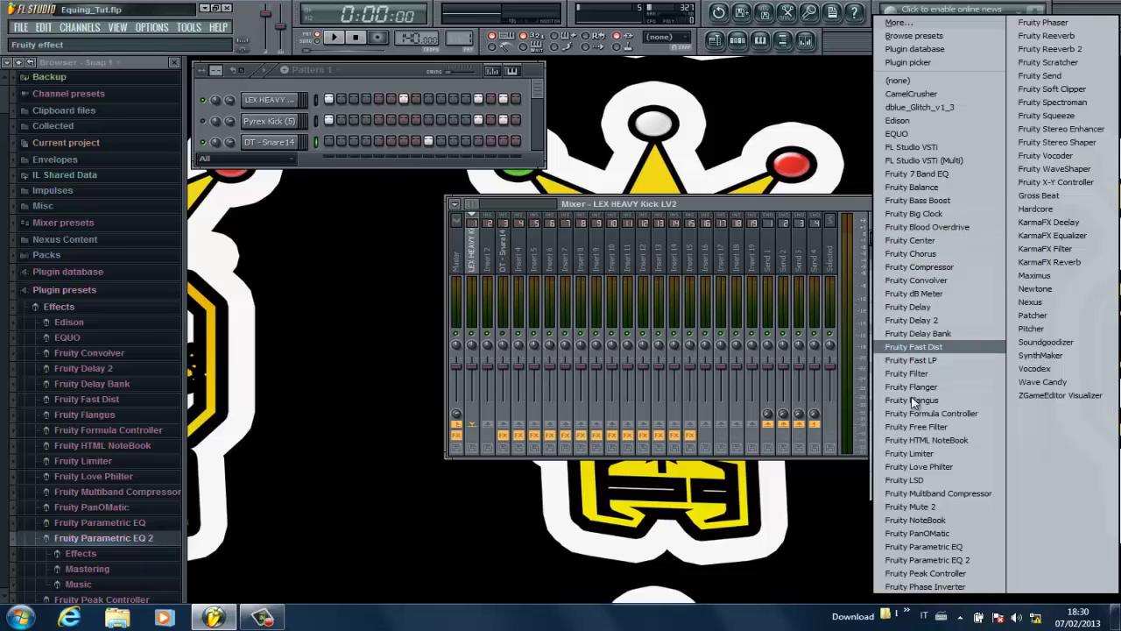
left_click(952, 558)
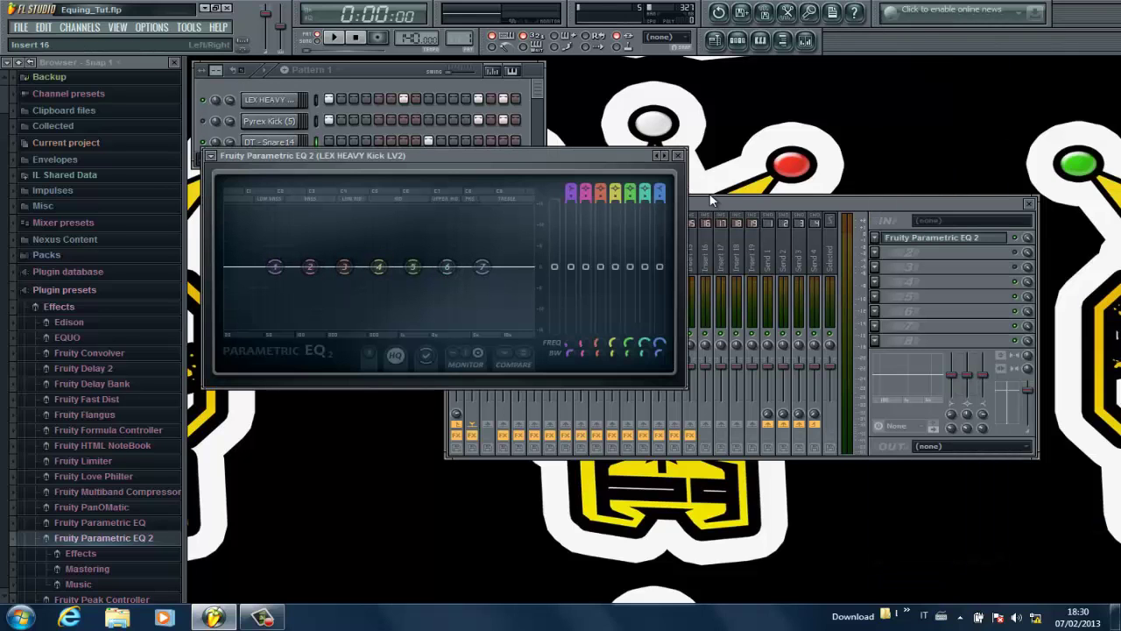
left_click_drag(716, 206, 920, 114)
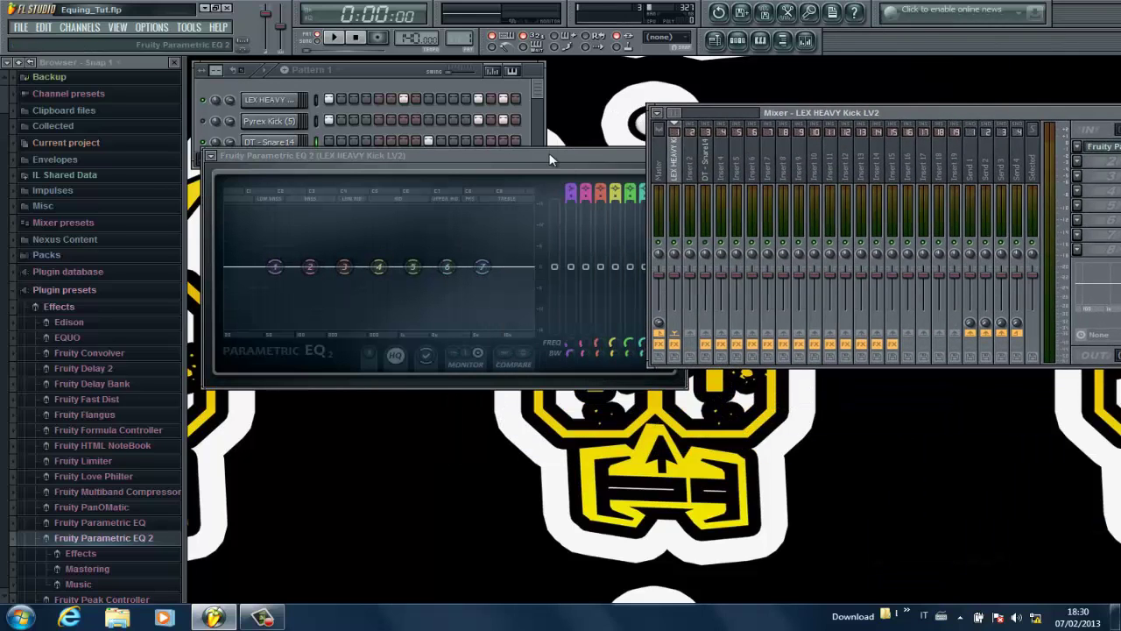
left_click_drag(546, 155, 534, 209)
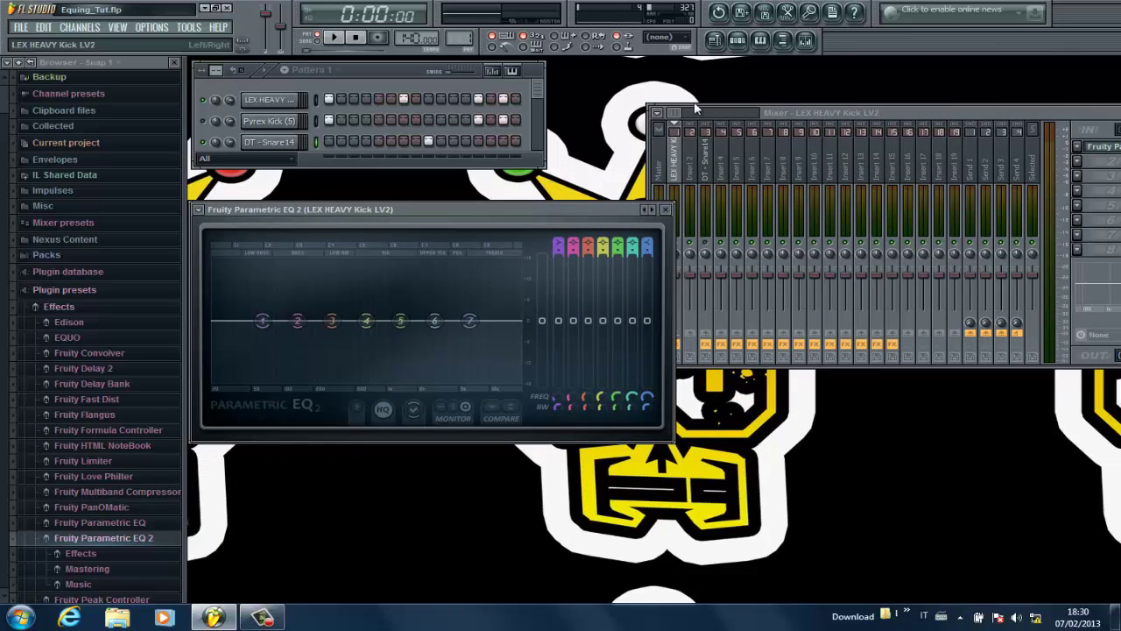
left_click_drag(827, 112, 851, 65)
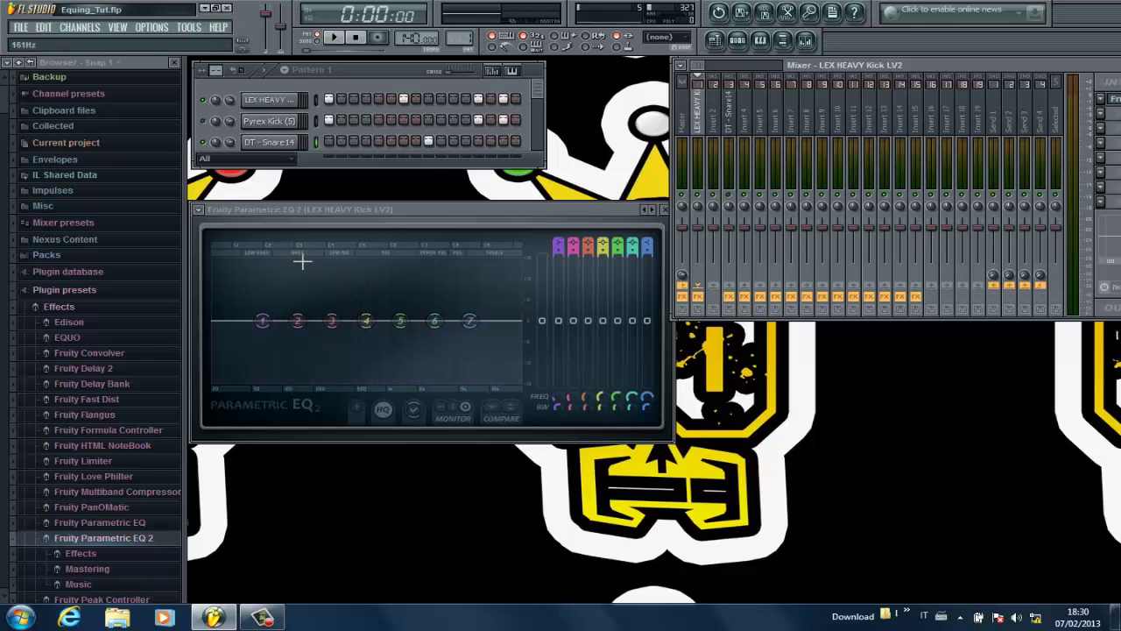
With the pattern playing, cut the kick's highs by lowering EQ band 7 to its minimum between 1 and 2 kHz
key("space")
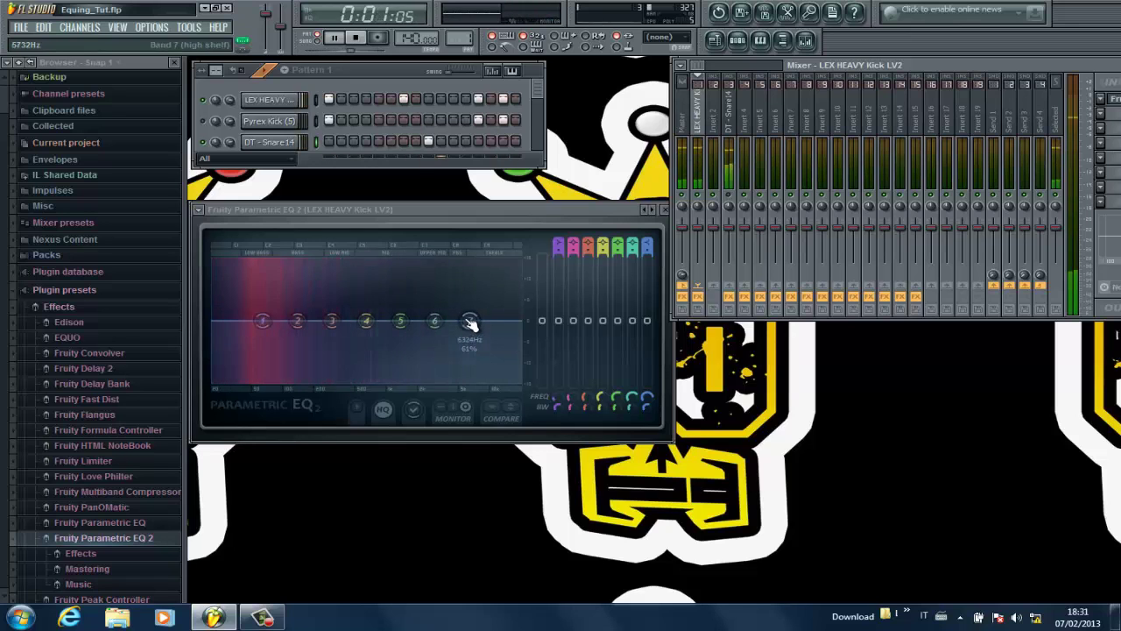
left_click_drag(470, 322, 400, 491)
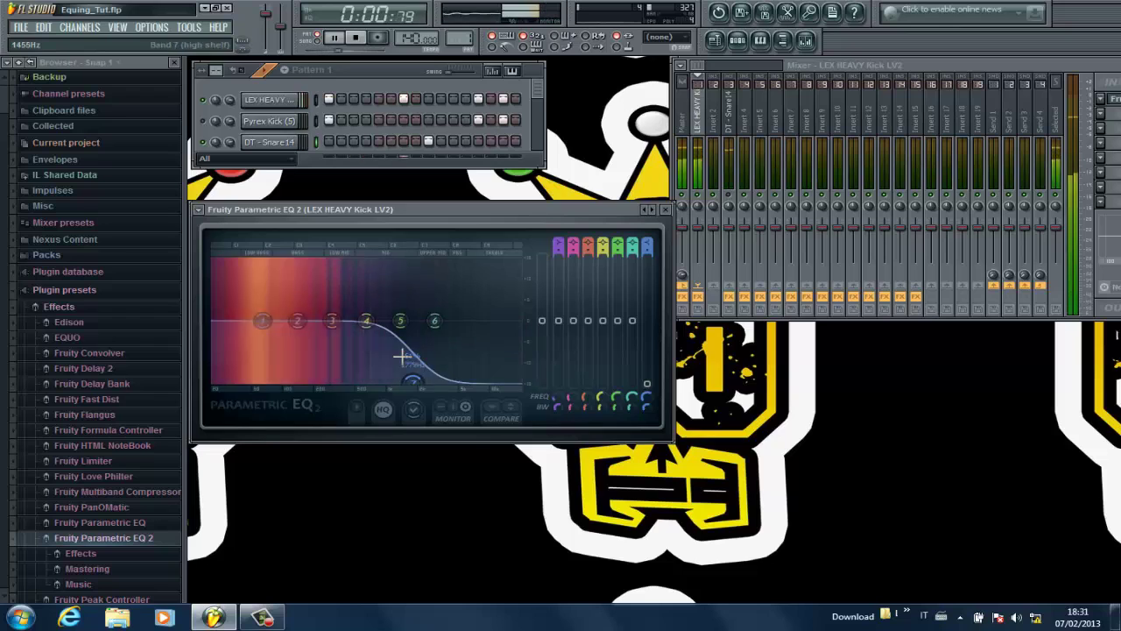
key("space")
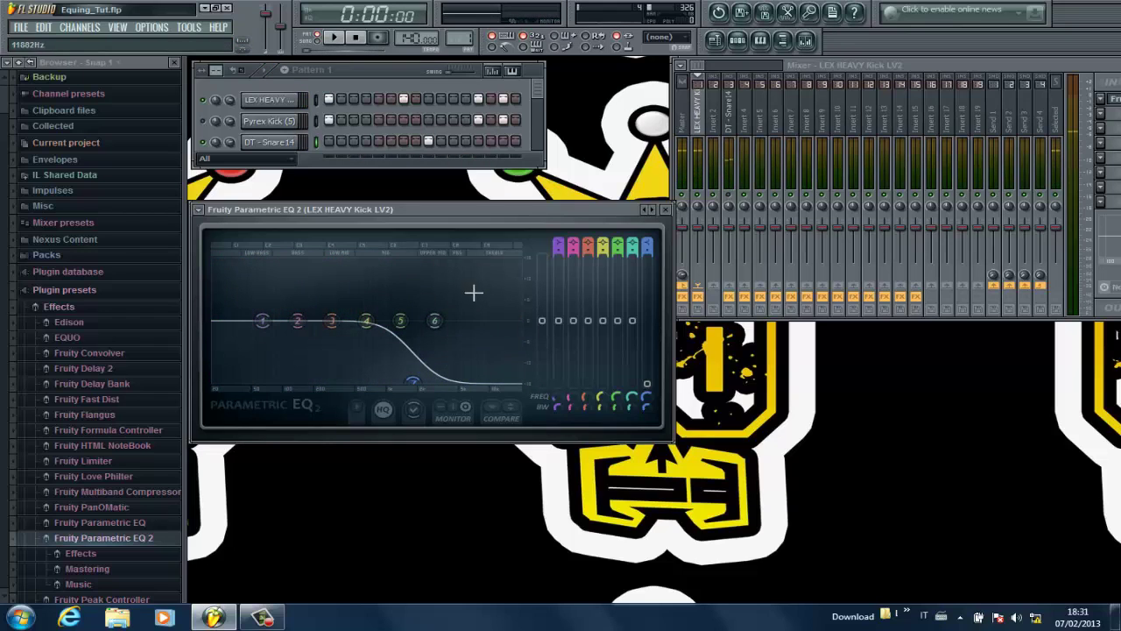
Boost EQ band 2 in the low bass and drop band 1 to minimum level at the lowest frequencies
left_click_drag(297, 321, 295, 309)
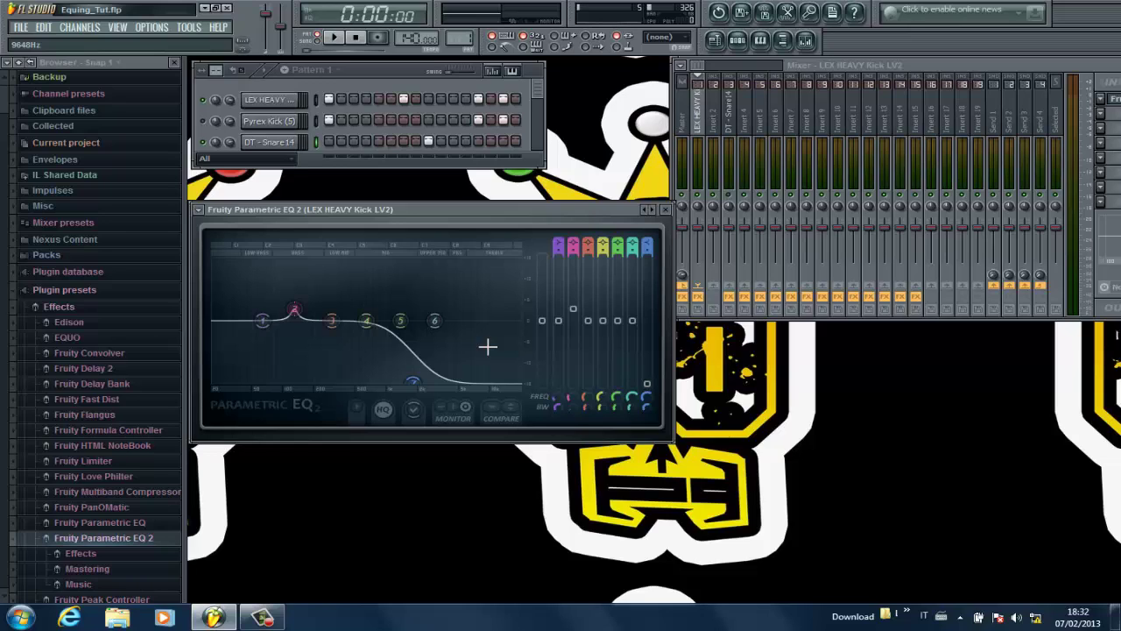
key("space")
left_click_drag(294, 310, 218, 381)
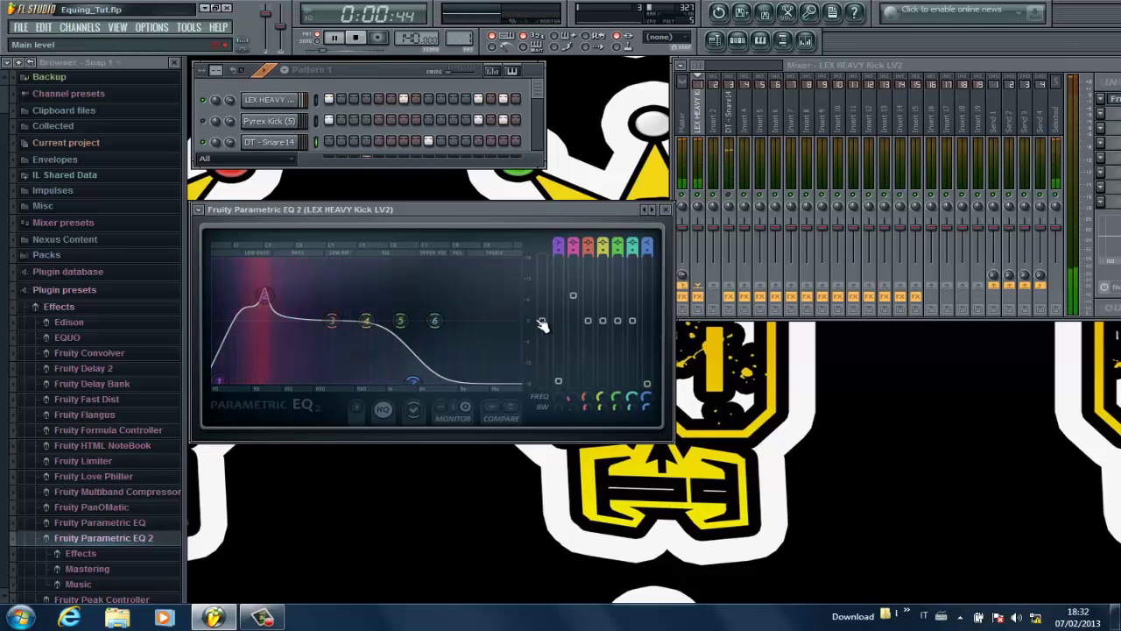
Lower the EQ's main level slightly and raise band 2 to an 18 dB peak at about 122 Hz
left_click_drag(543, 326, 543, 336)
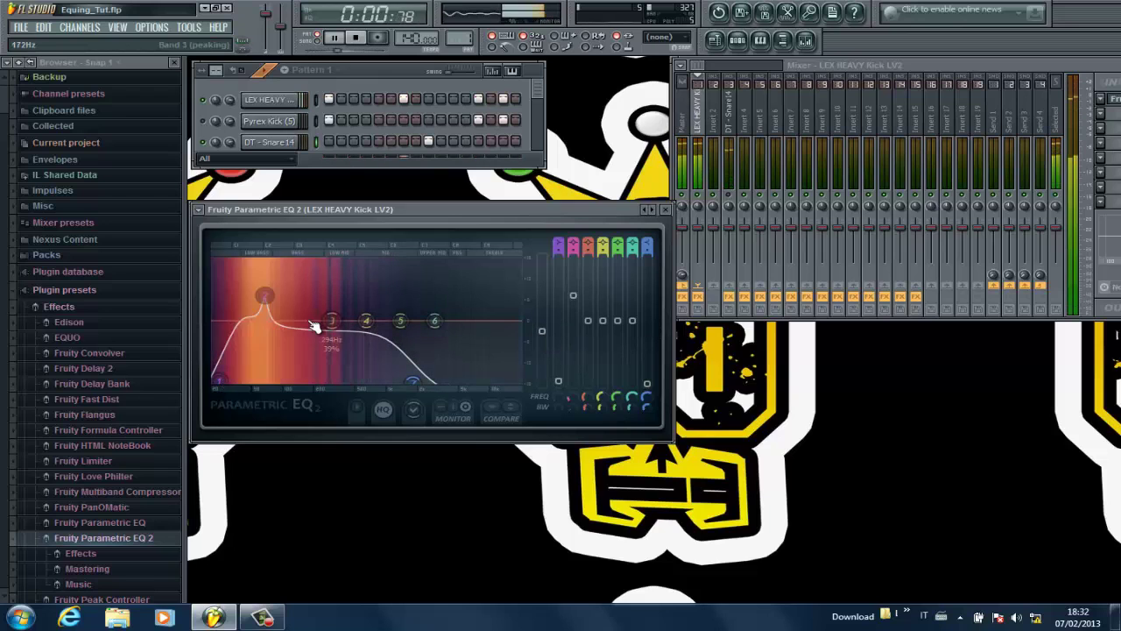
left_click_drag(272, 302, 279, 307)
left_click_drag(287, 307, 292, 292)
key("space")
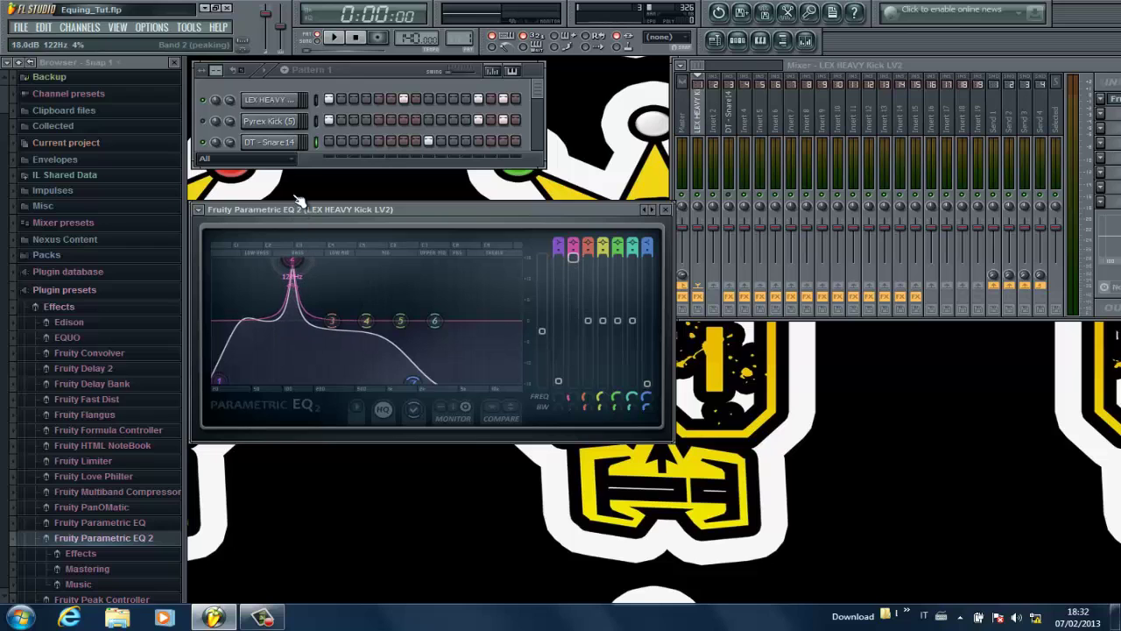
During playback, shift band 2 slightly lower to about 110 Hz, reduce it to a moderate boost, and replay the pattern
key("space")
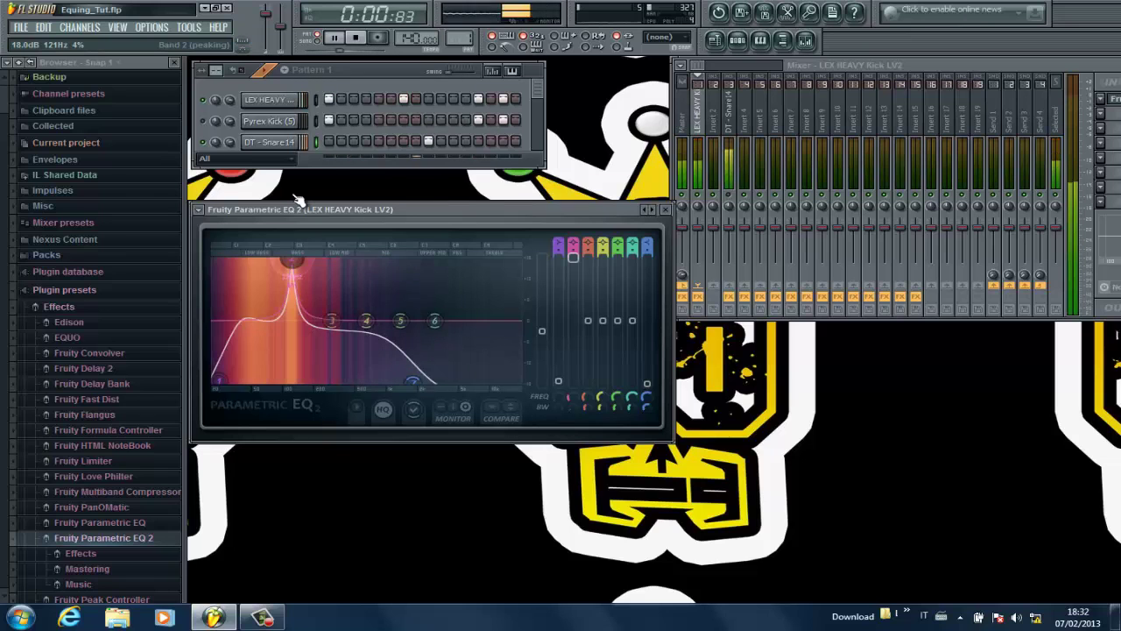
left_click_drag(296, 200, 292, 196)
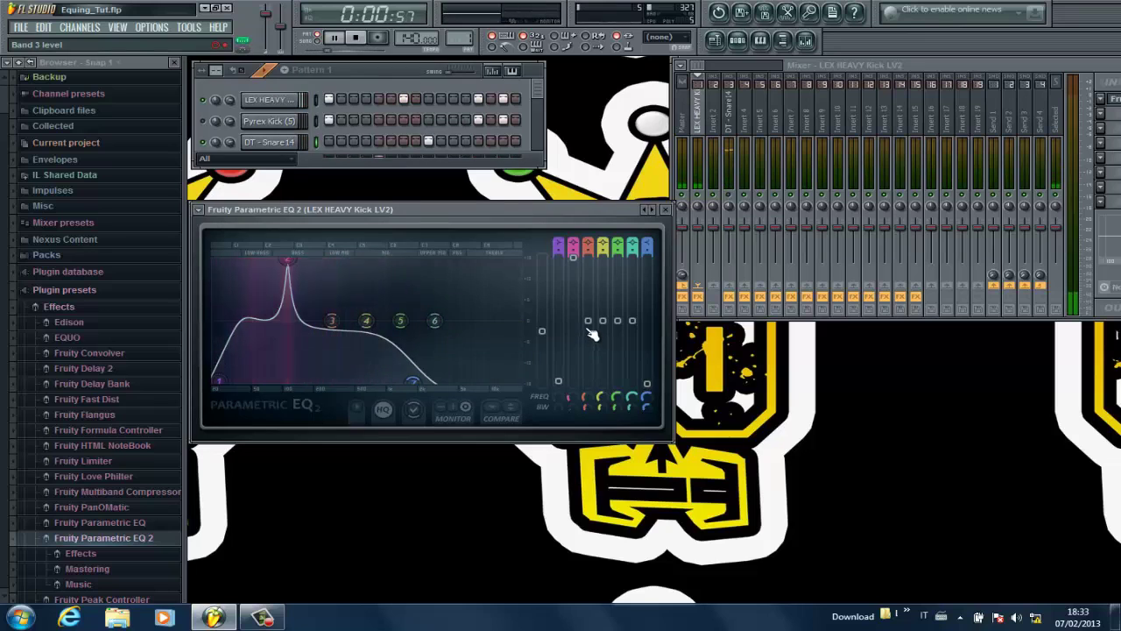
left_click_drag(580, 264, 574, 348)
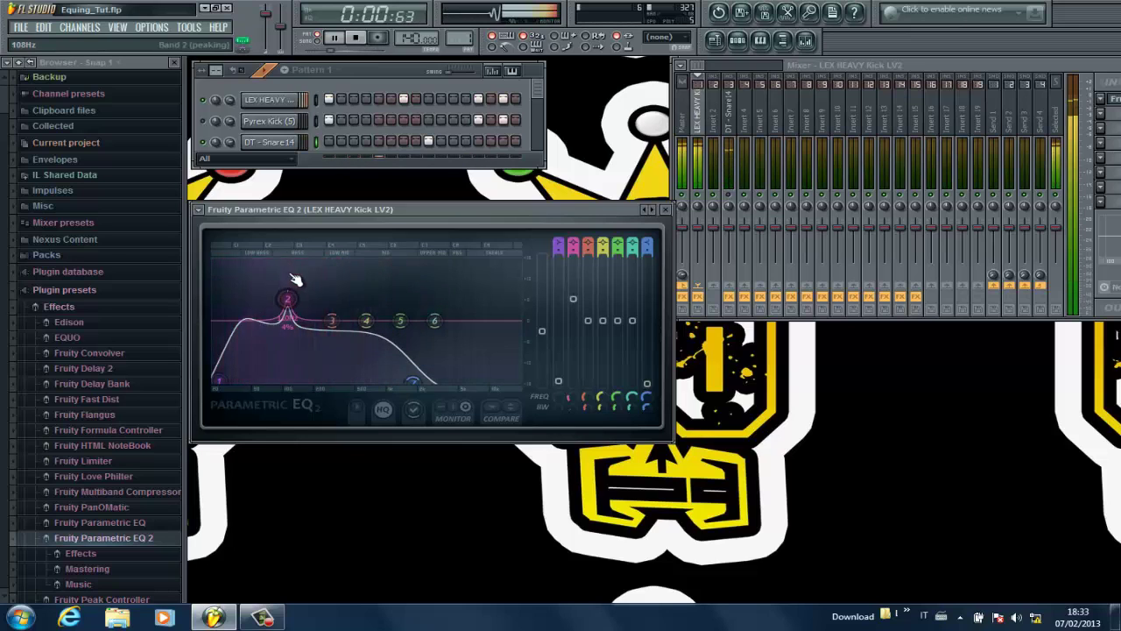
key("space")
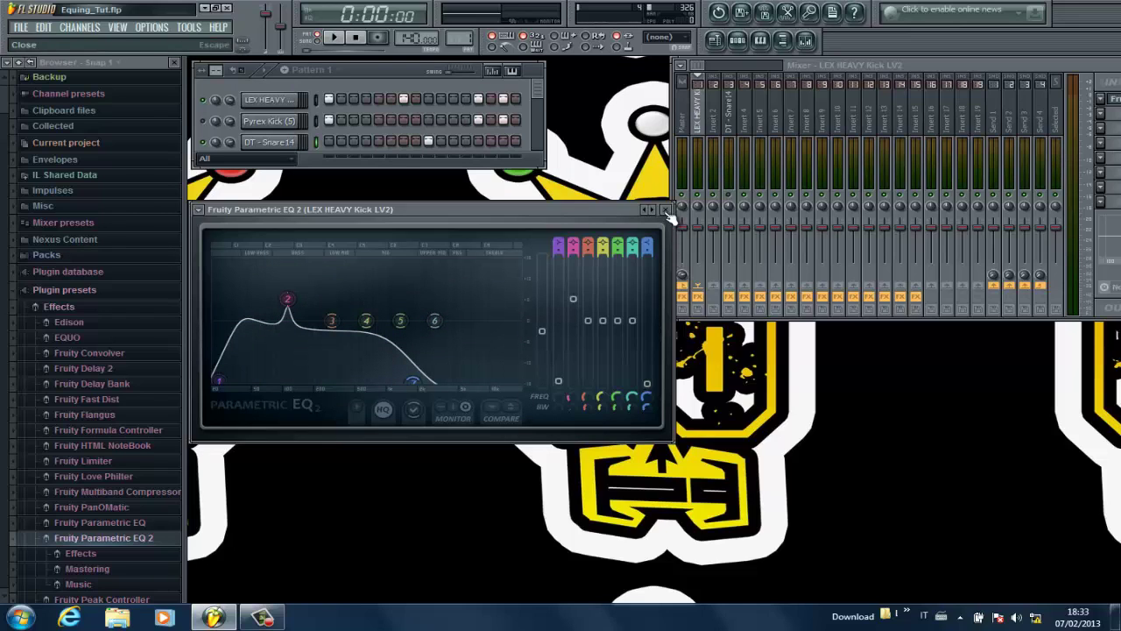
key("space")
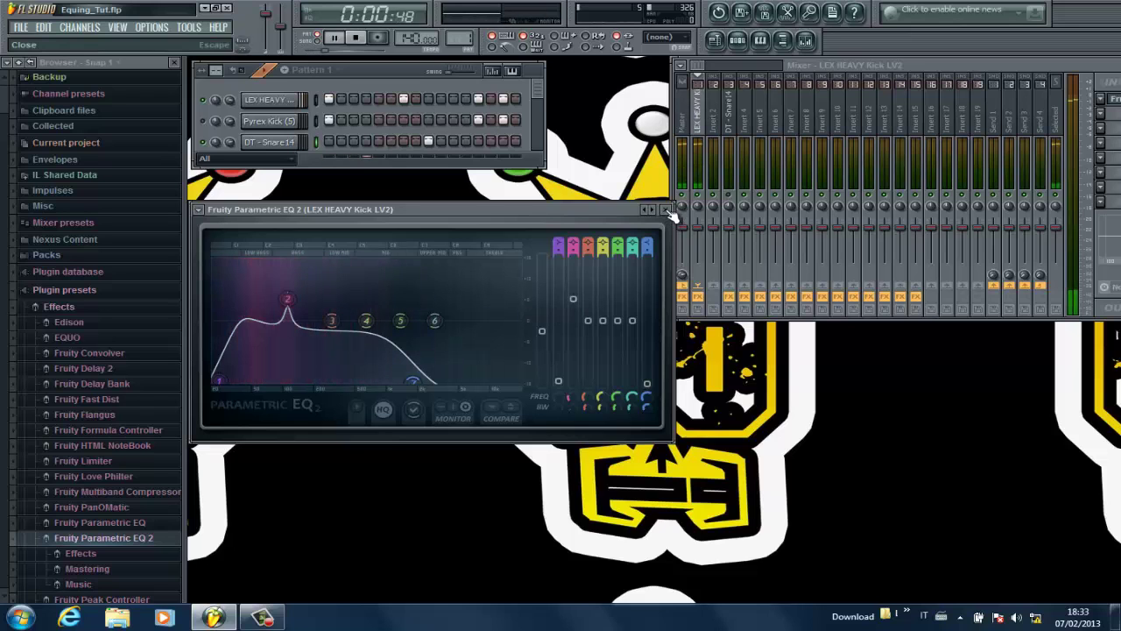
Close the kick's EQ and stop playback, open the DT - Snare14 channel and restart the pattern
left_click(667, 210)
key("space")
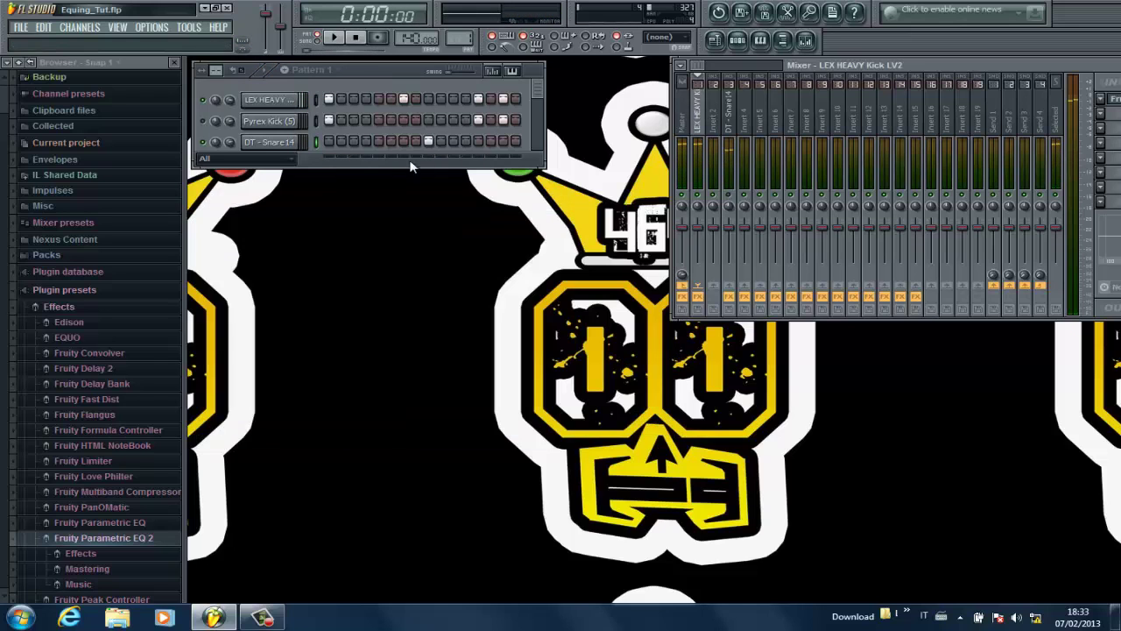
left_click(275, 144)
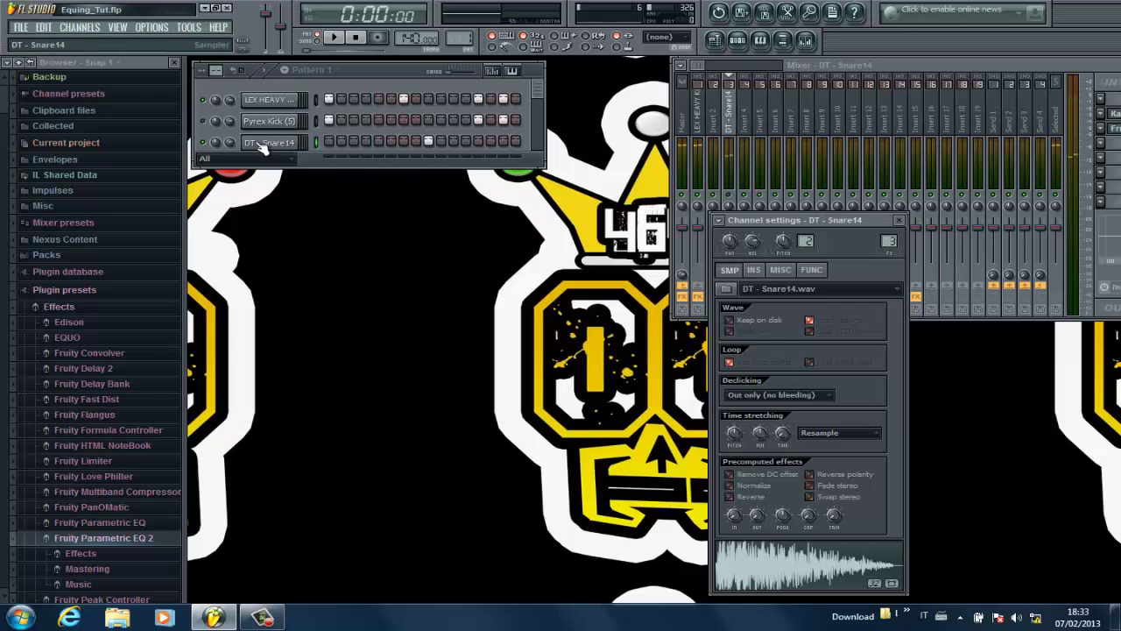
key("space")
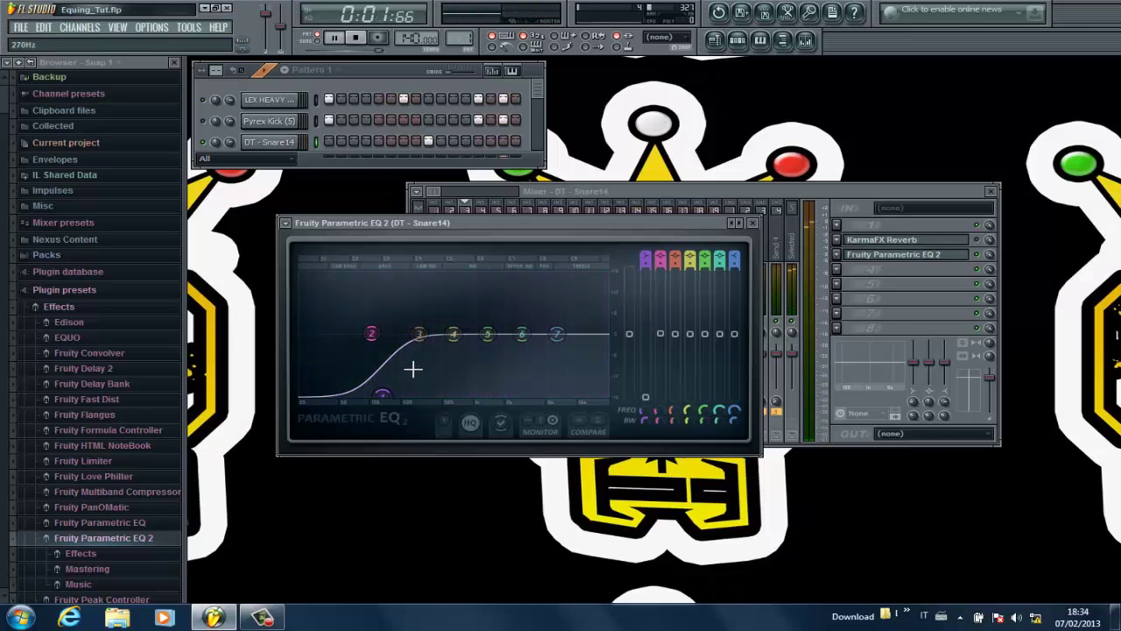
In the snare's EQ, boost band 3 near 211 Hz, cut band 4 at about 489 Hz with 19% bandwidth, and narrow band 3
mouse_move(419, 334)
left_mouse_down()
mouse_move(430, 325)
mouse_move(412, 332)
mouse_move(408, 318)
left_mouse_up()
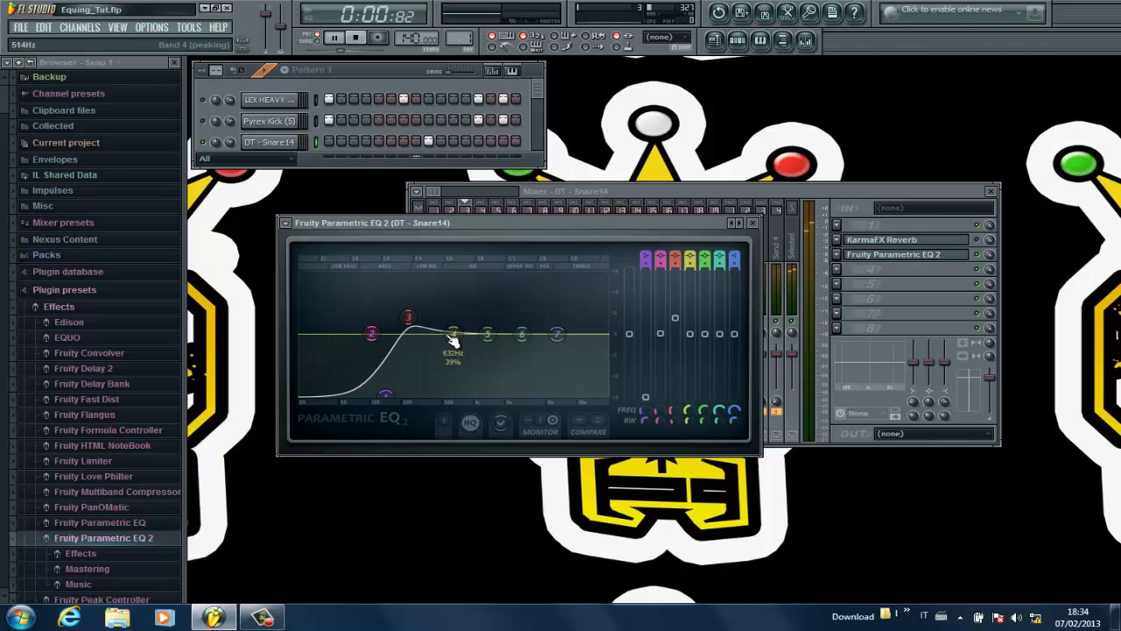
left_click_drag(453, 333, 453, 350)
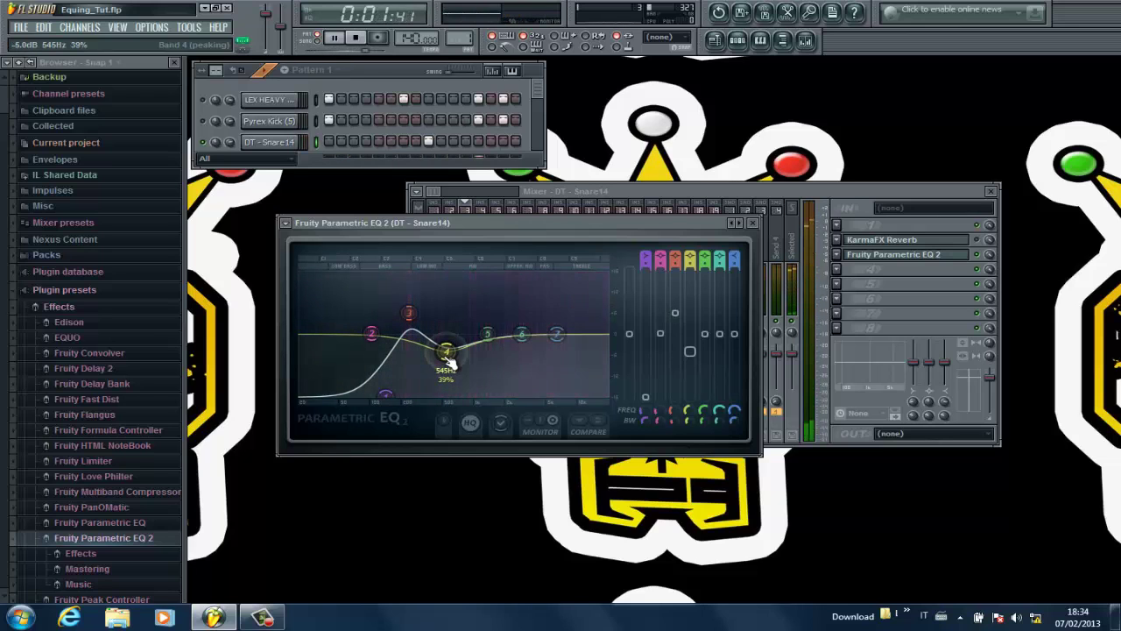
left_click_drag(453, 350, 443, 354)
scroll(448, 351, "down", 3)
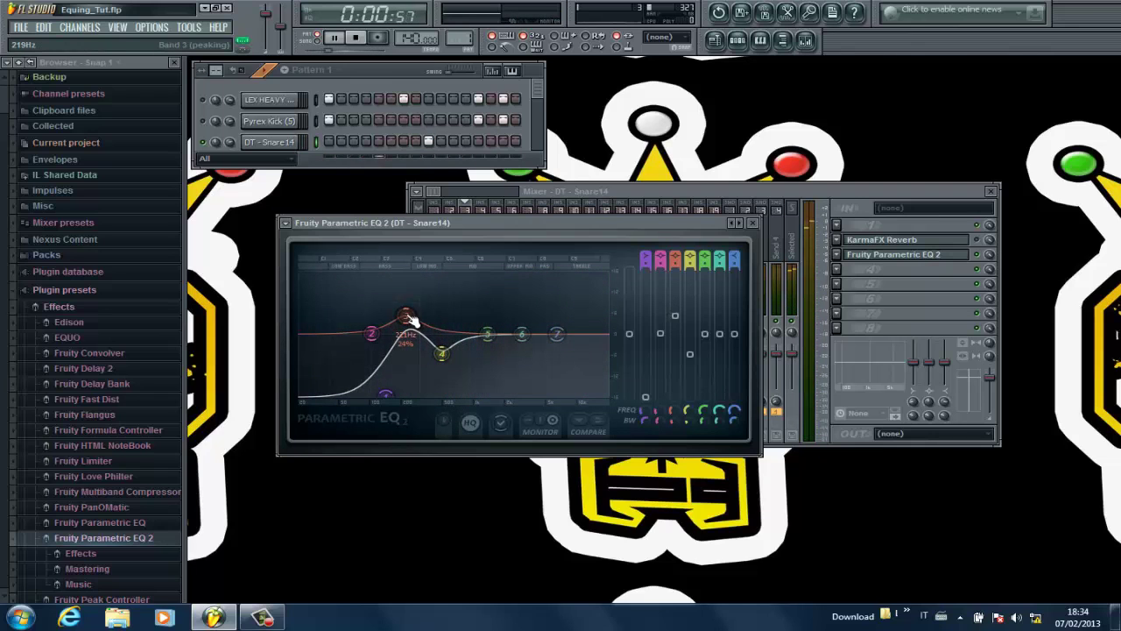
scroll(409, 313, "down", 3)
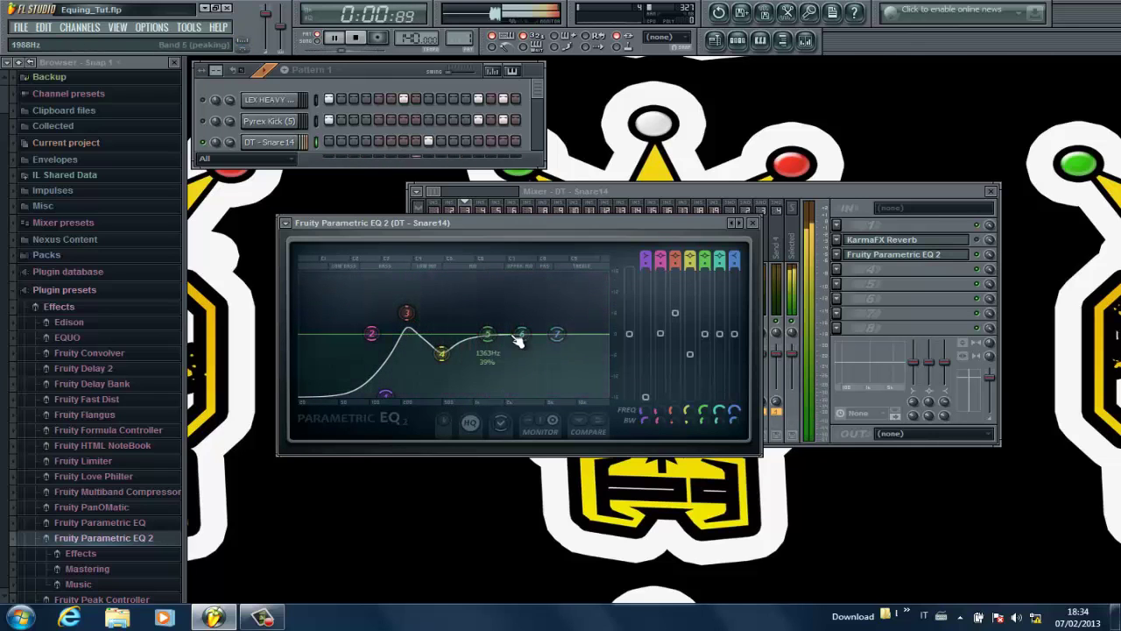
Slightly boost the snare's highs with EQ bands 6 and 7, close the EQ and stop playback
left_click_drag(563, 335, 565, 323)
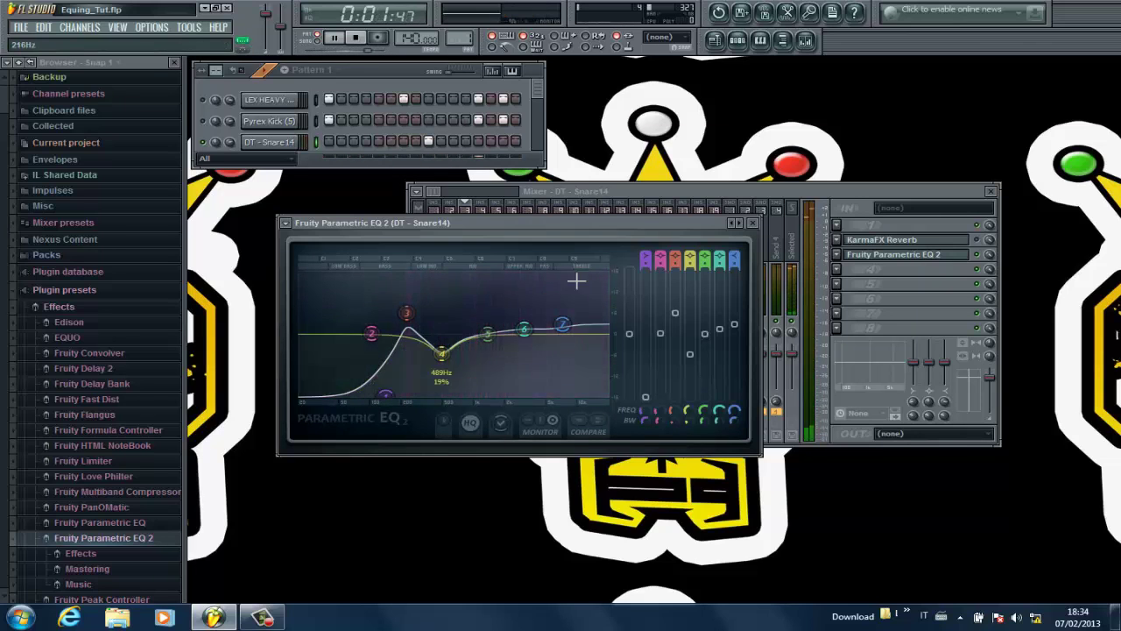
left_click(753, 223)
key("space")
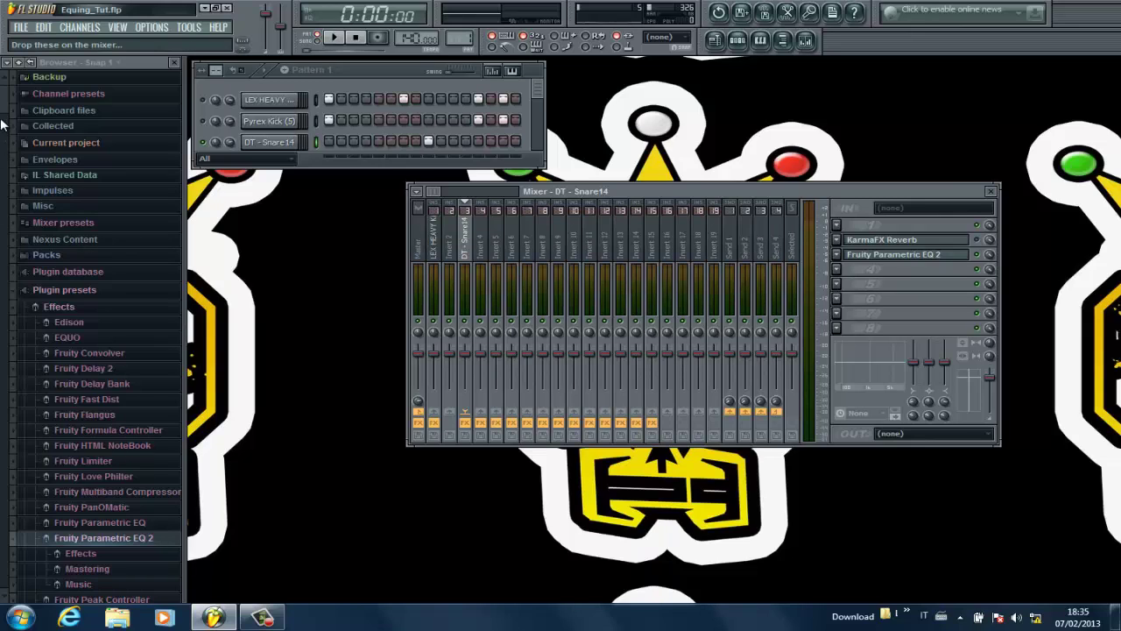
Select mixer track Insert 2 and expand the Fruity Parametric EQ 2 folder among the effects in the browser's Plugin presets
left_click_drag(4, 109, 4, 319)
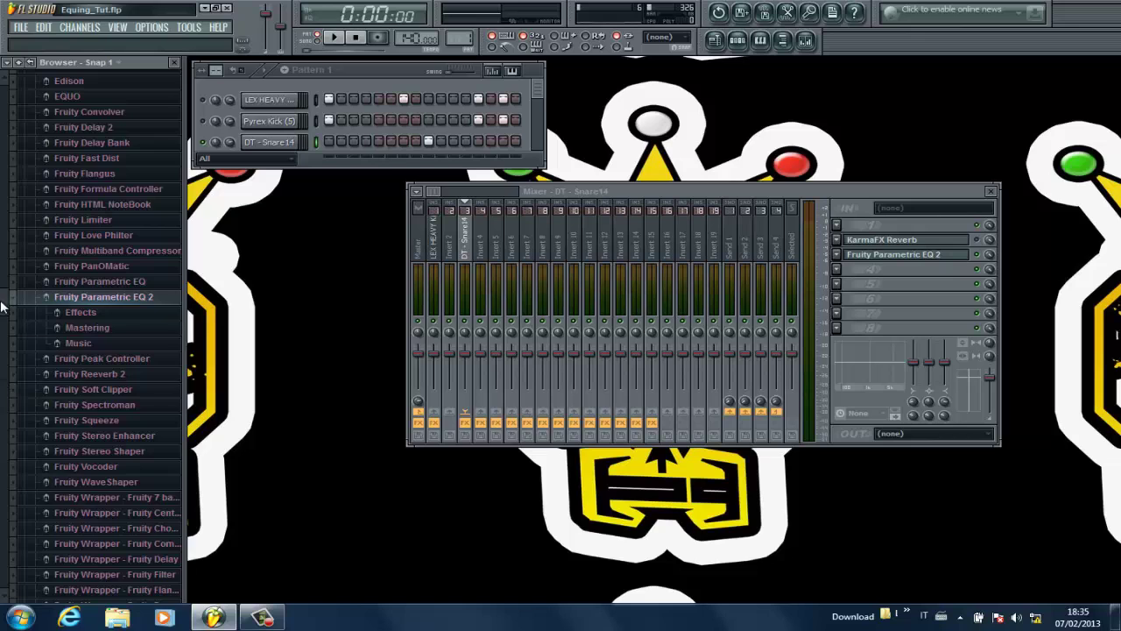
left_click_drag(4, 306, 5, 96)
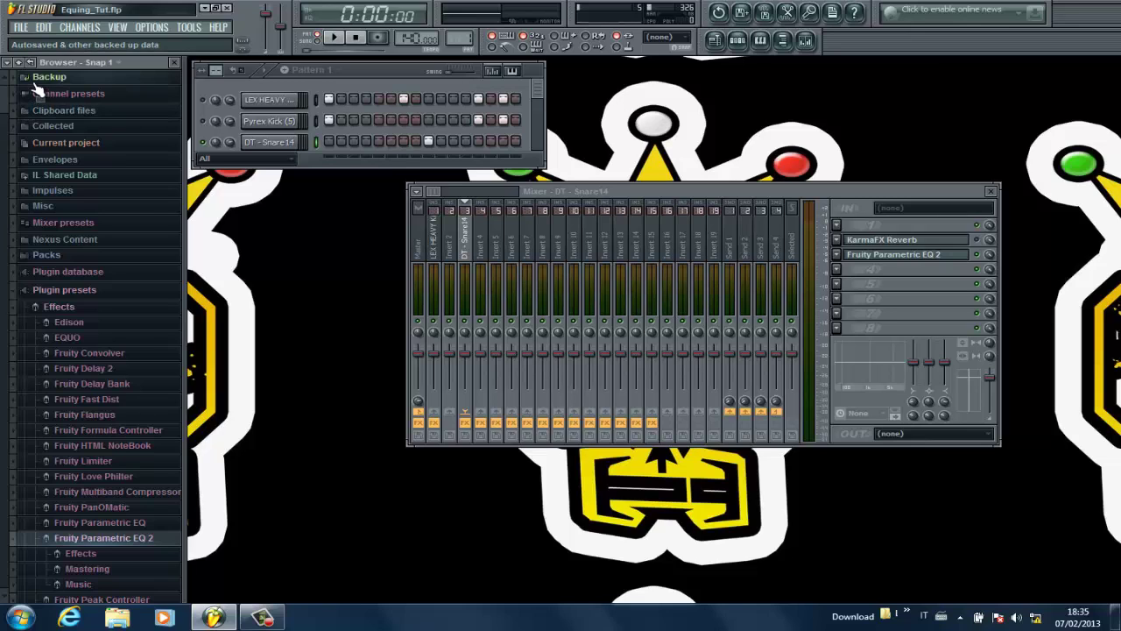
left_click(453, 250)
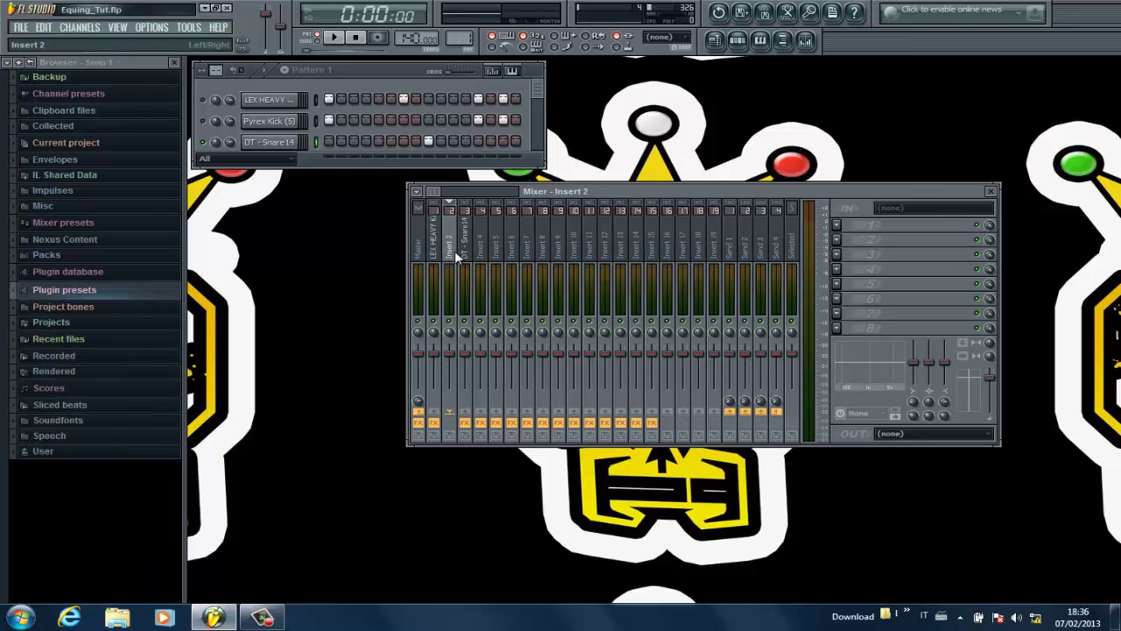
left_click(65, 290)
left_click(78, 306)
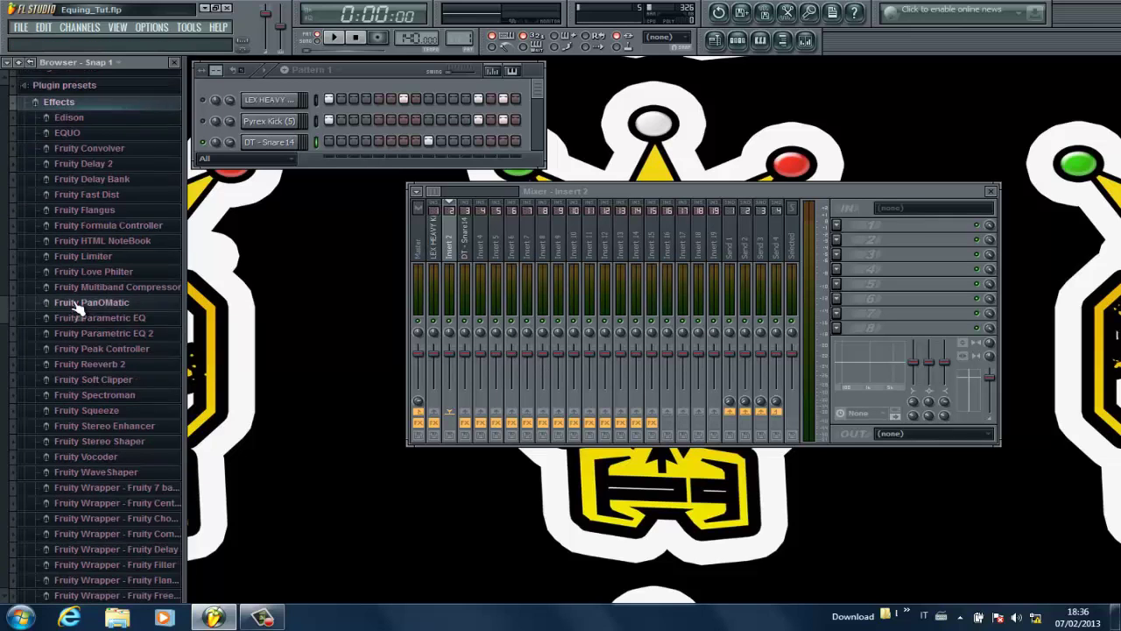
left_click(104, 308)
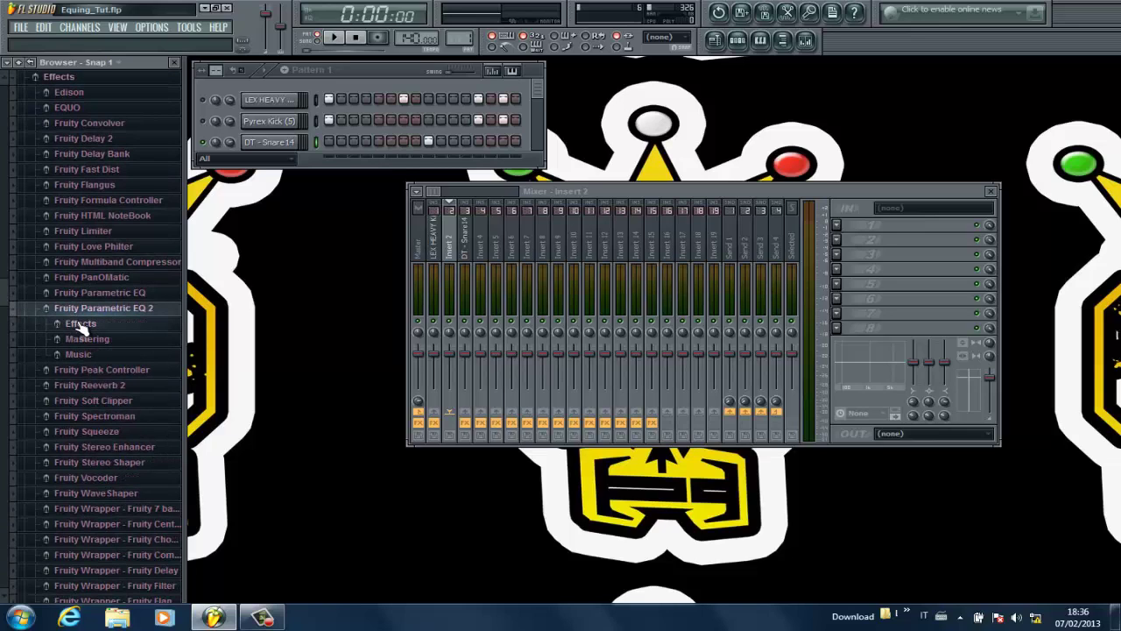
Open the Fruity Parametric EQ 2 preset folder in Windows Explorer through its shell options
right_click(97, 309)
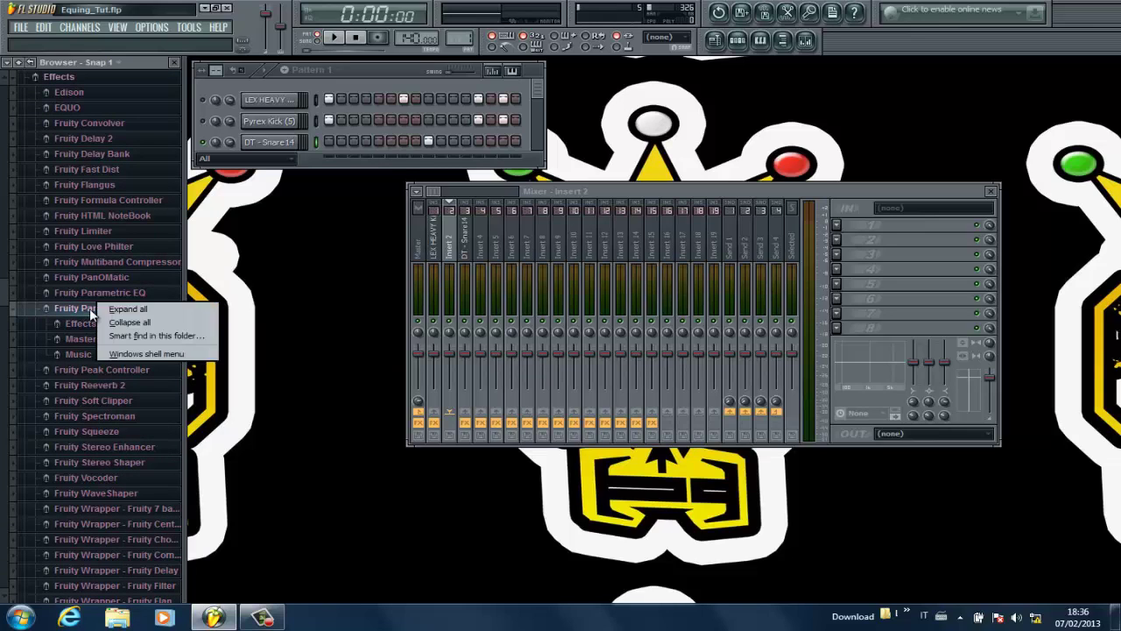
left_click(146, 353)
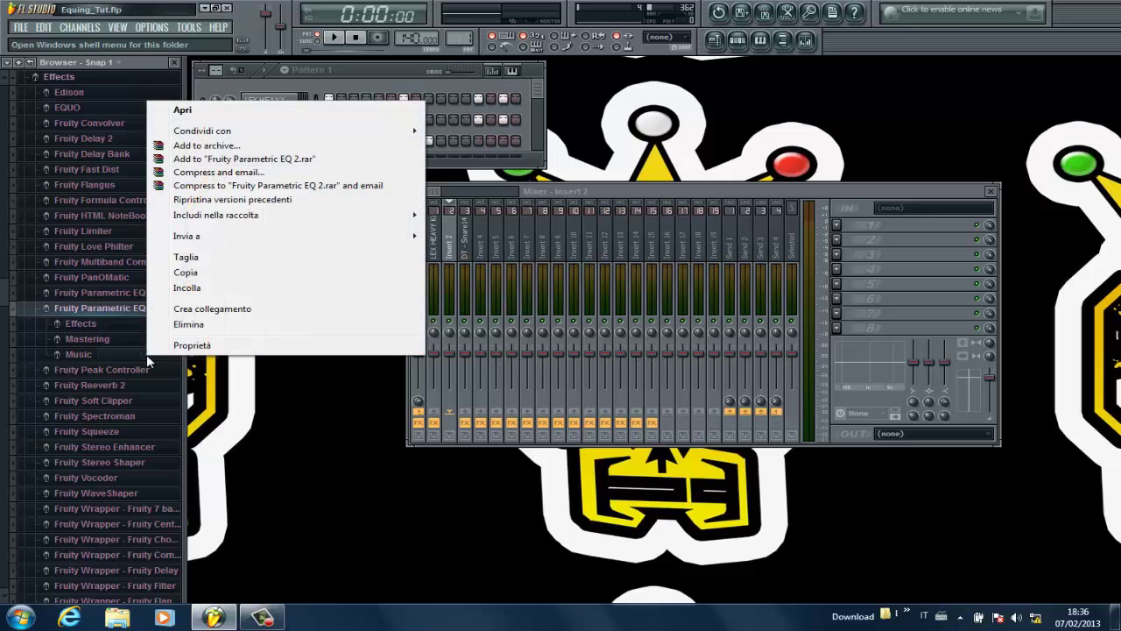
left_click(195, 114)
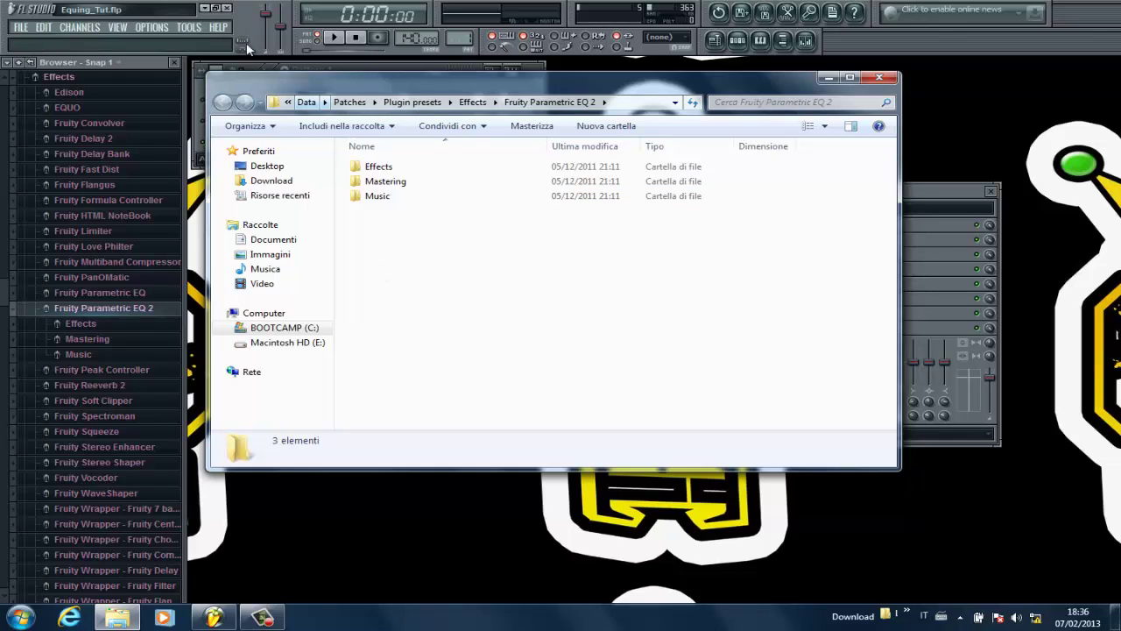
Minimize FL Studio, open the desktop's EQing Presets folder and arrange it beside the Fruity Parametric EQ 2 folder
left_click(209, 9)
left_click_drag(398, 79, 346, 221)
left_click_drag(538, 158, 540, 101)
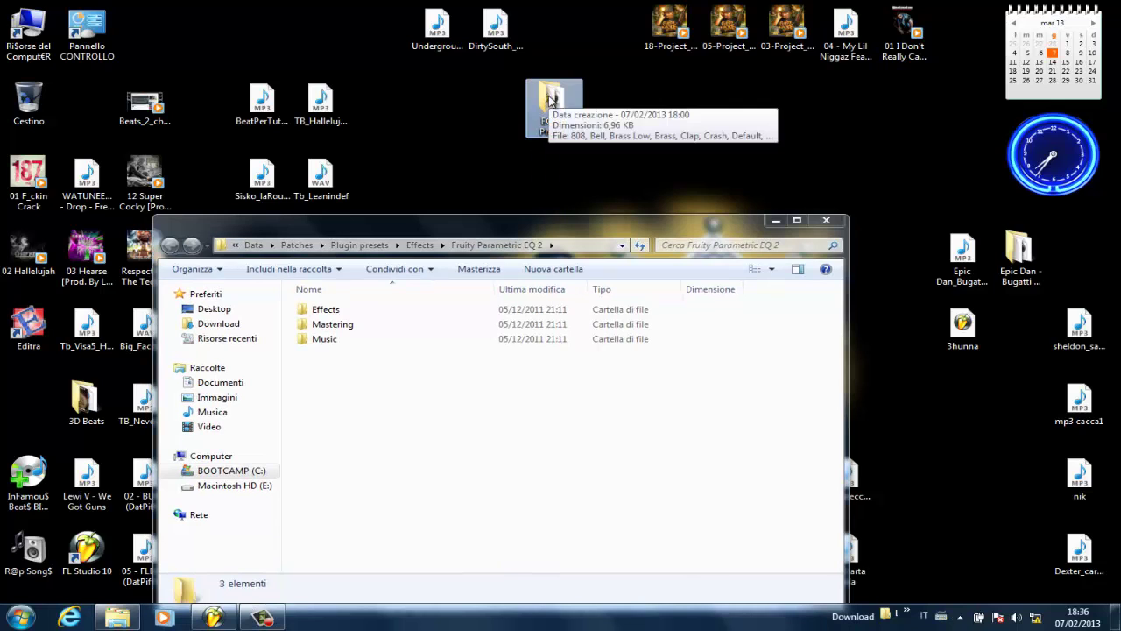
double_click(550, 101)
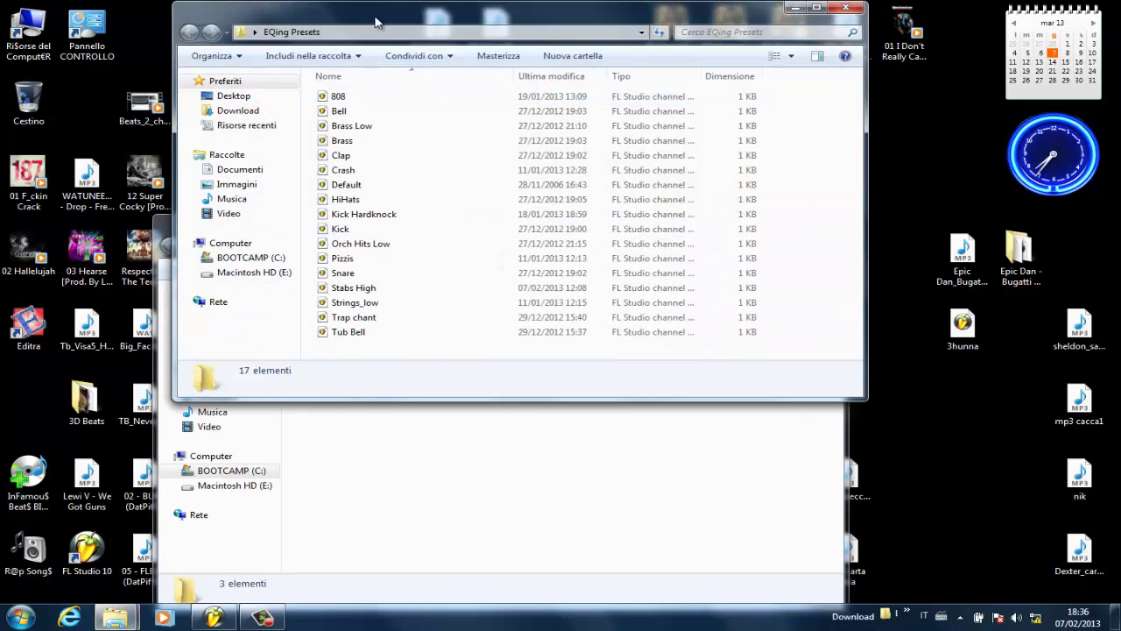
left_click_drag(381, 15, 741, 68)
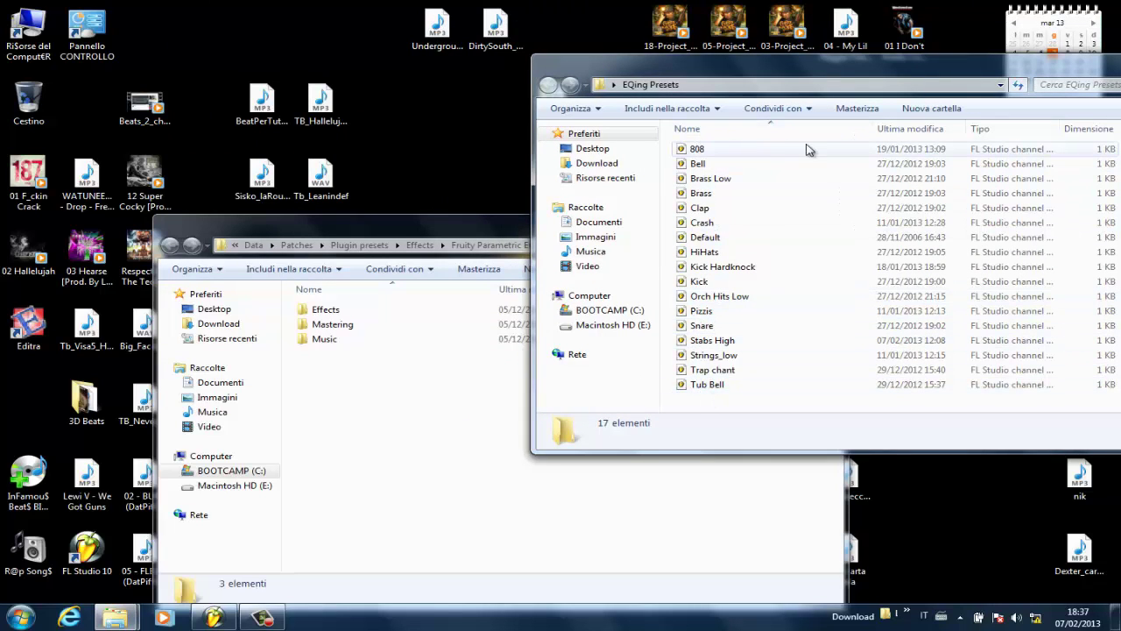
Copy all preset files from EQing Presets into the Fruity Parametric EQ 2 folder
left_click_drag(818, 149, 706, 393)
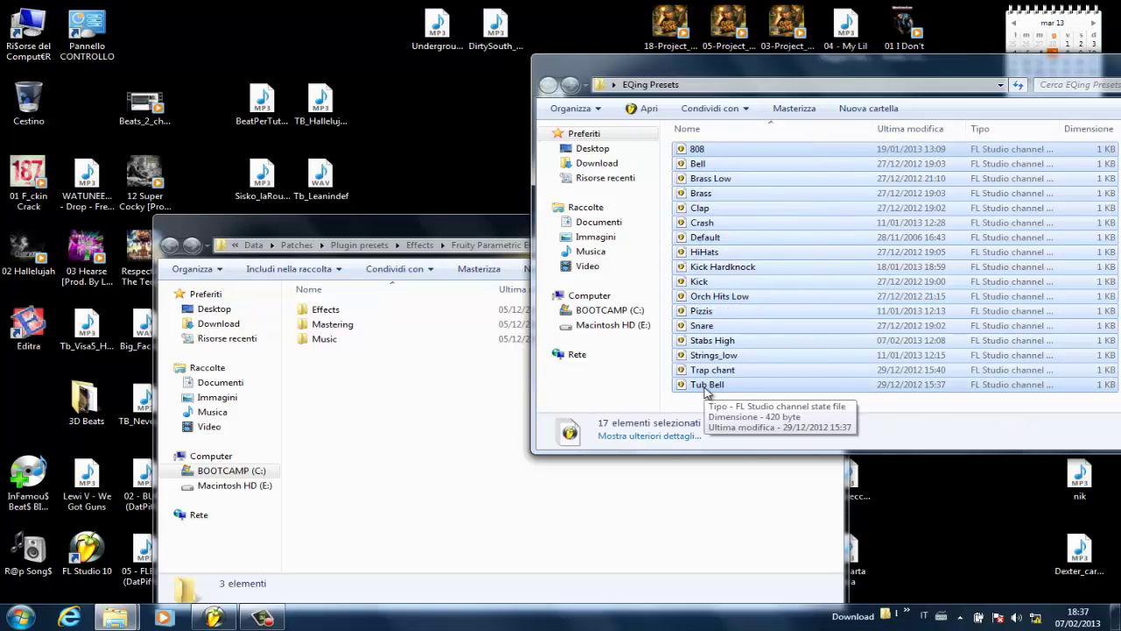
left_click(408, 476)
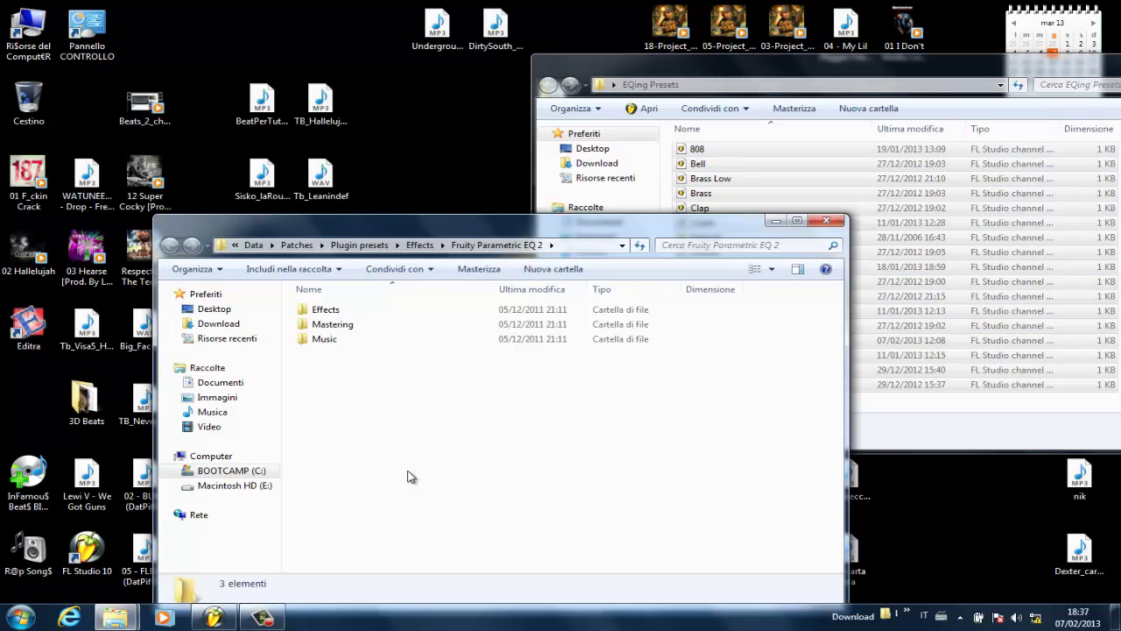
key("ctrl+v")
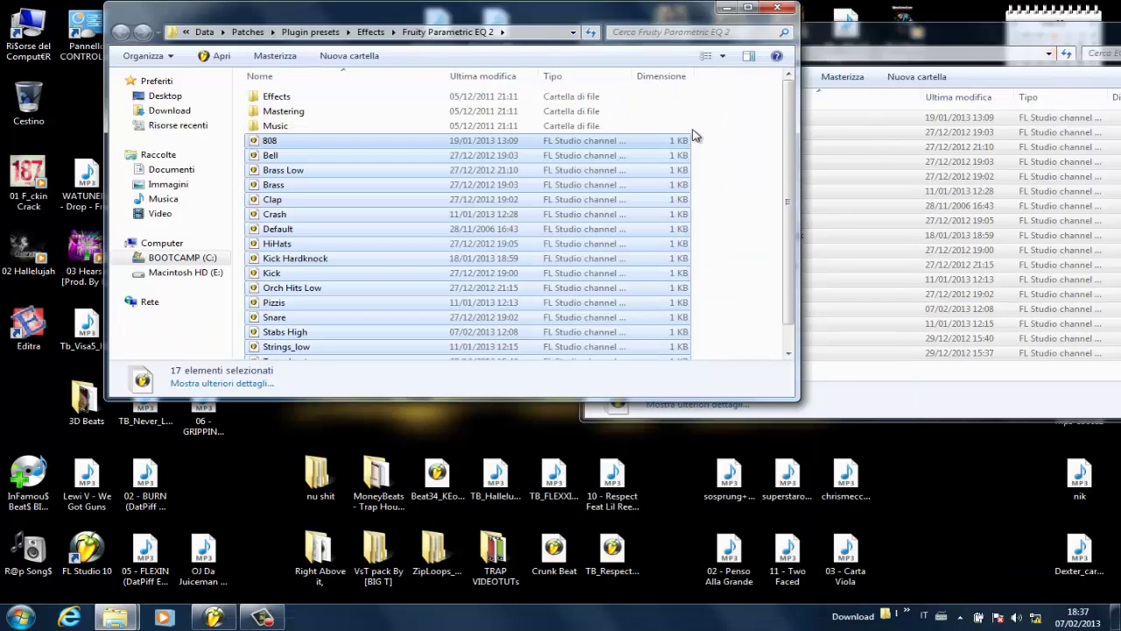
Close the EQing Presets folder, switch back to FL Studio and review the copied presets under Fruity Parametric EQ 2
left_click(836, 45)
left_click_drag(806, 137, 810, 180)
left_click_drag(1005, 37, 760, 95)
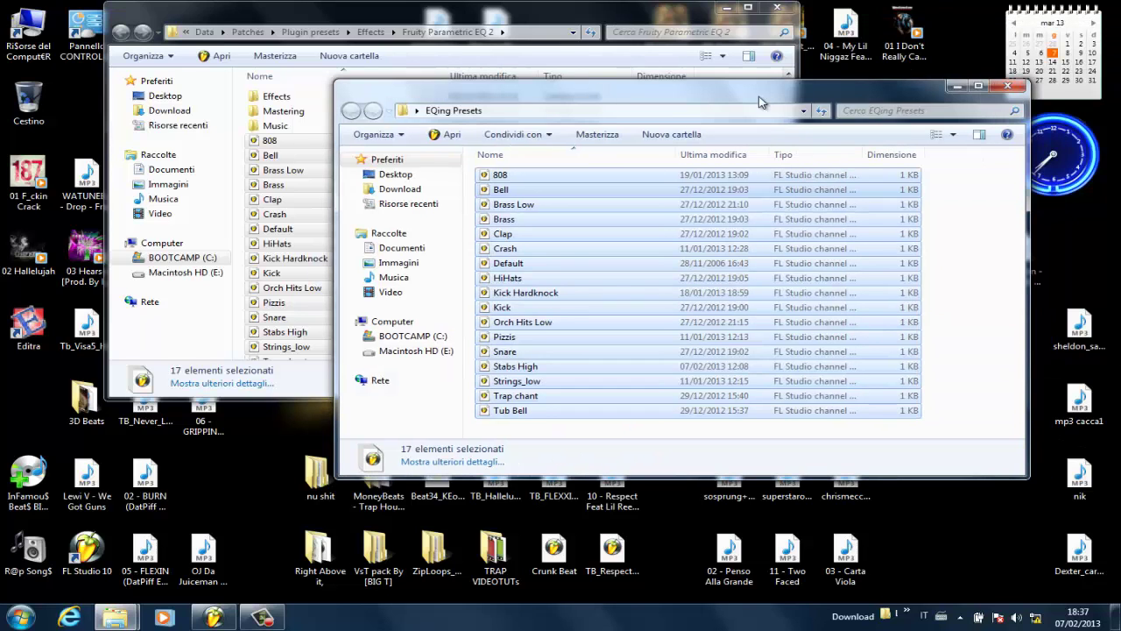
left_click(1012, 88)
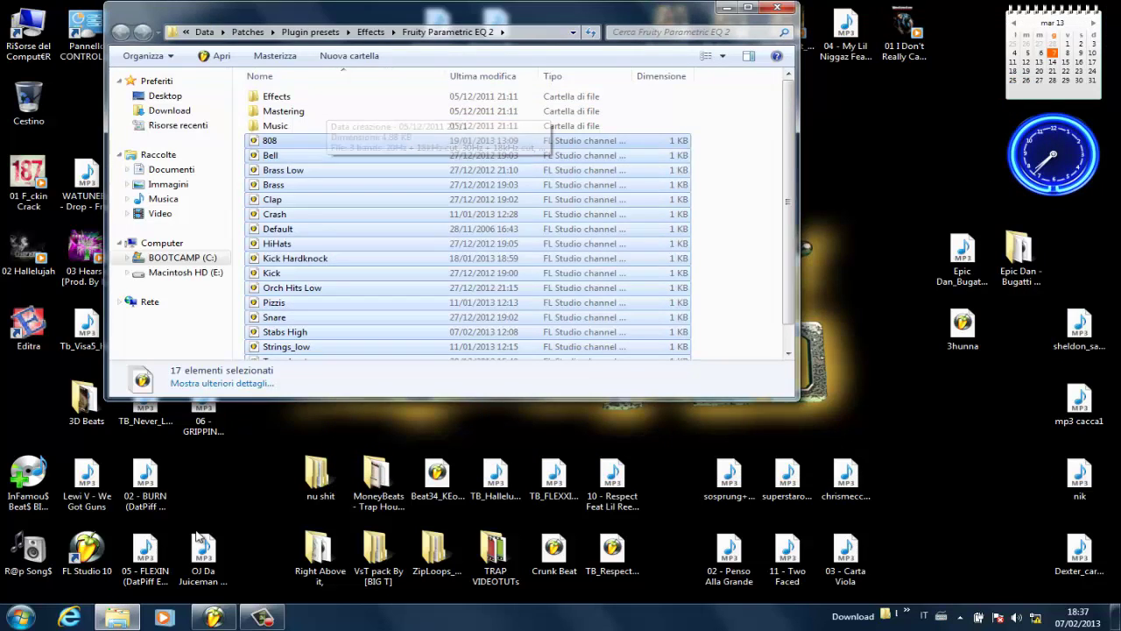
left_click(213, 617)
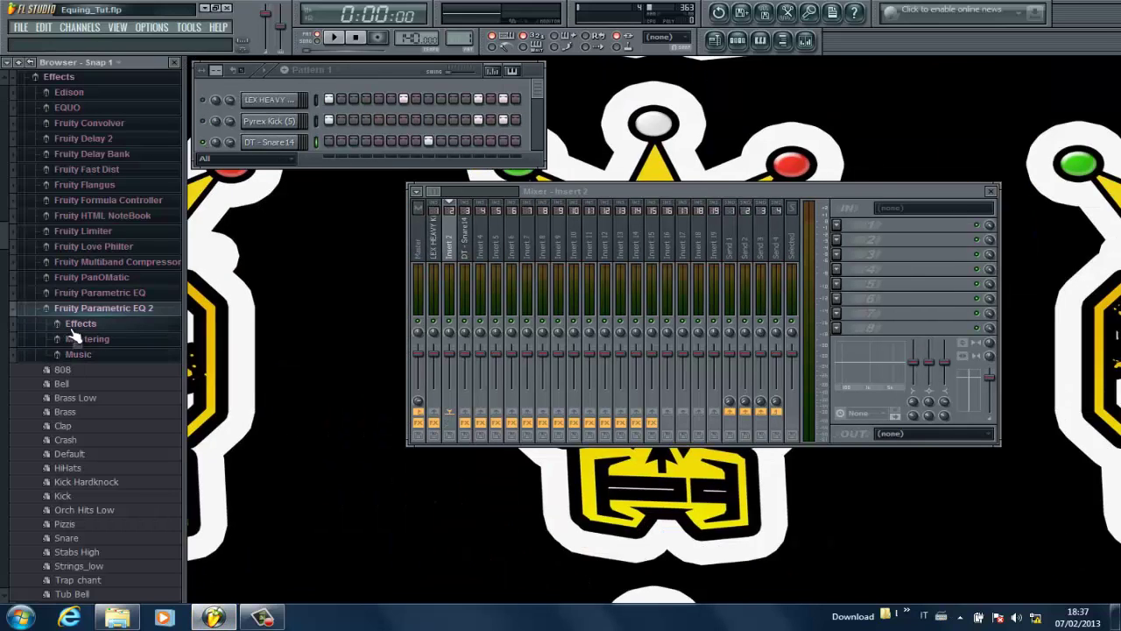
scroll(84, 350, "down", 4)
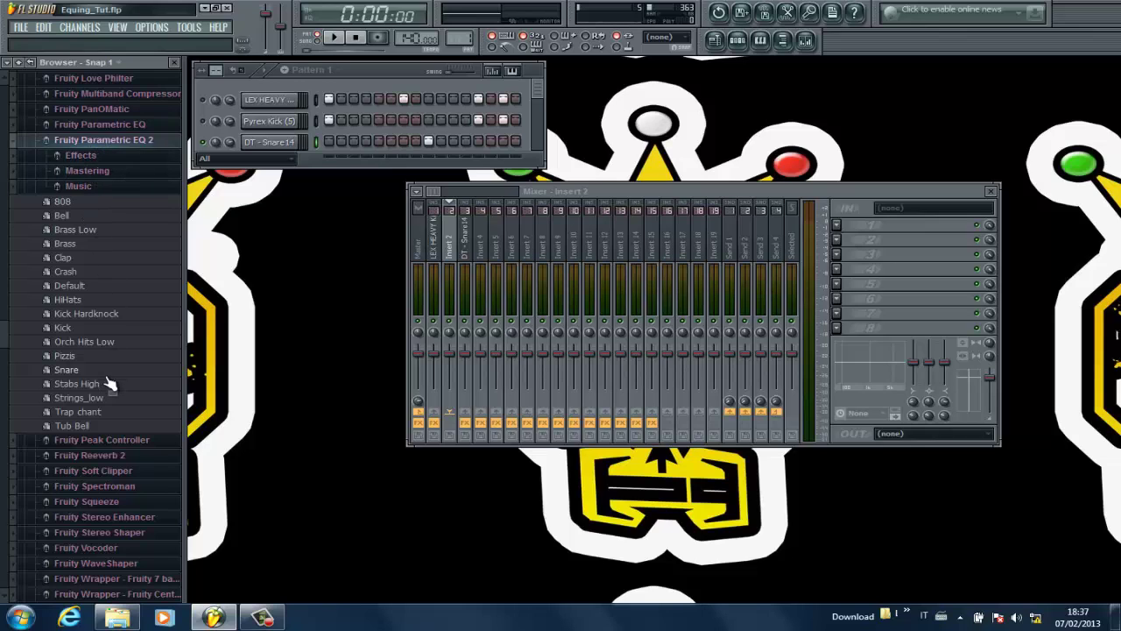
Route the Pyrex Kick (5) channel to mixer track 2 and play the pattern briefly to check its signal
left_click(290, 125)
left_click(290, 125)
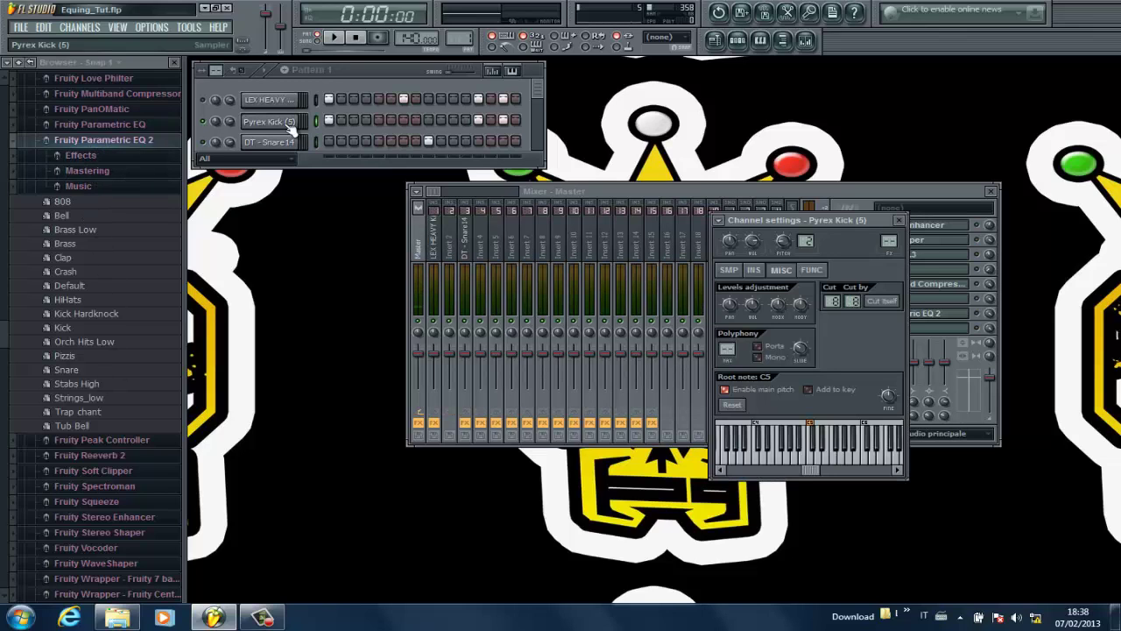
left_click(455, 252)
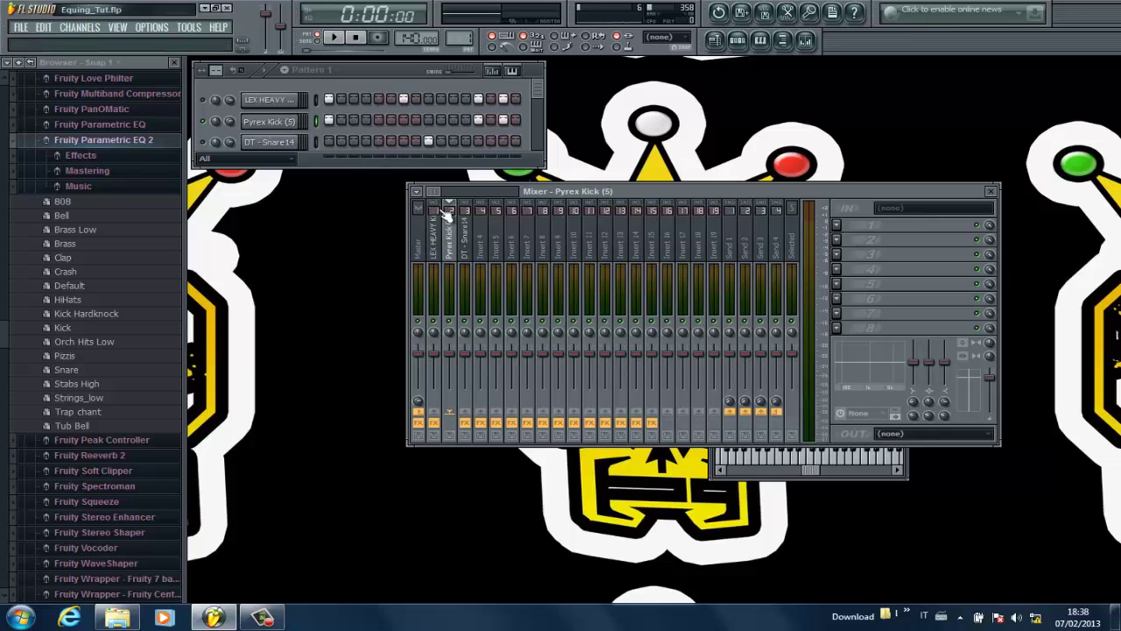
key("space")
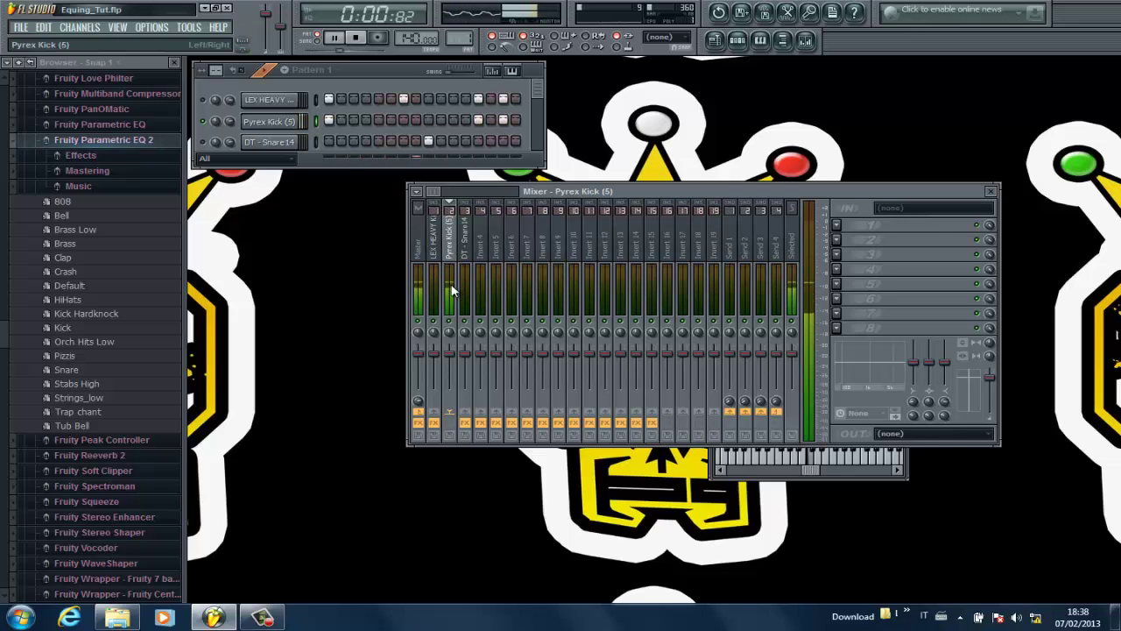
key("space")
Add Fruity Parametric EQ 2 to the Pyrex Kick (5) track's first effect slot, load its 808 preset and audition the pattern
left_click(837, 222)
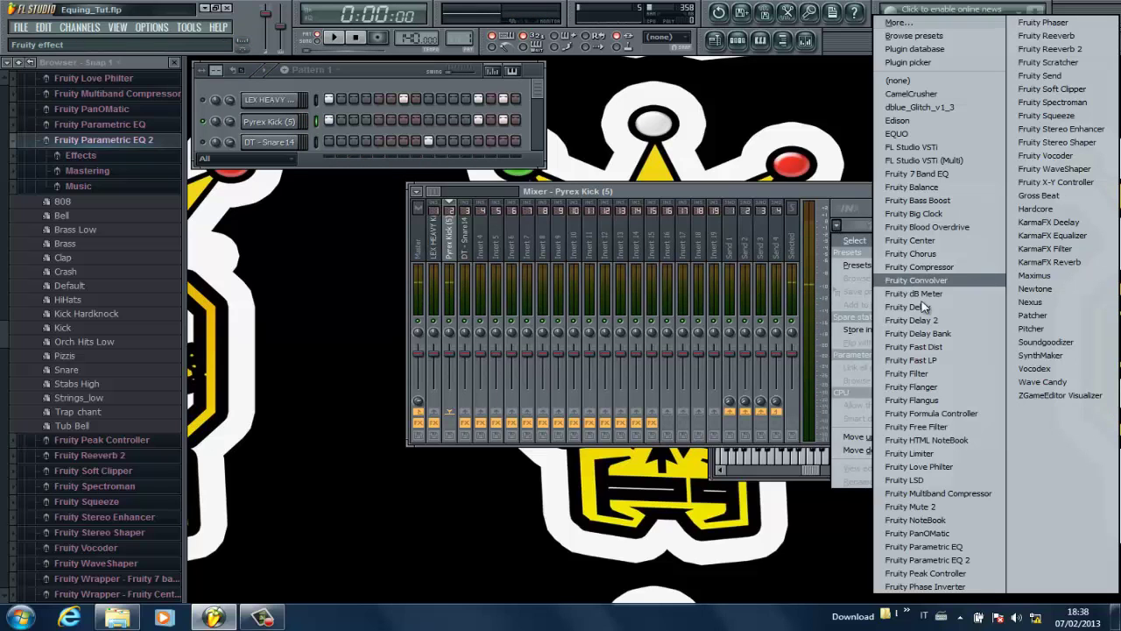
left_click(926, 560)
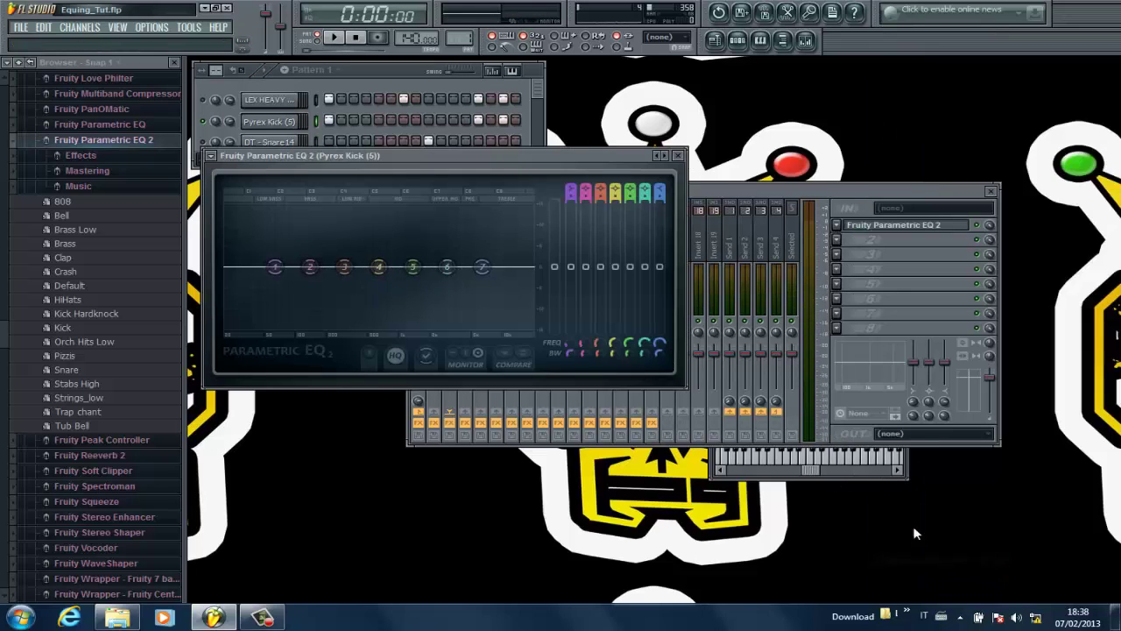
left_click(210, 156)
mouse_move(233, 200)
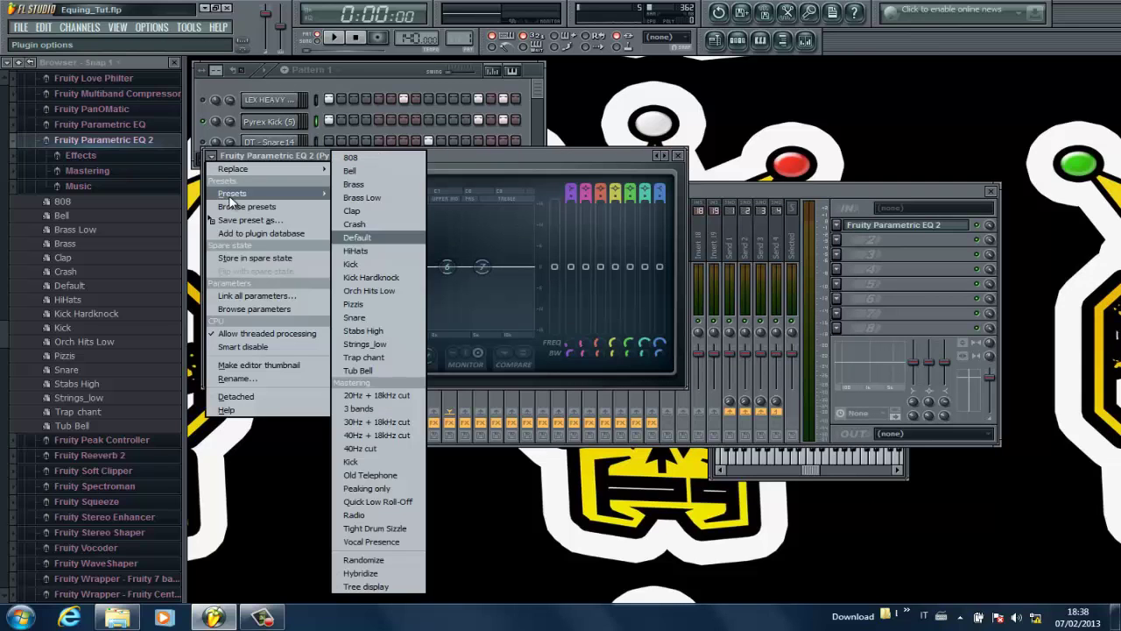
left_click(351, 158)
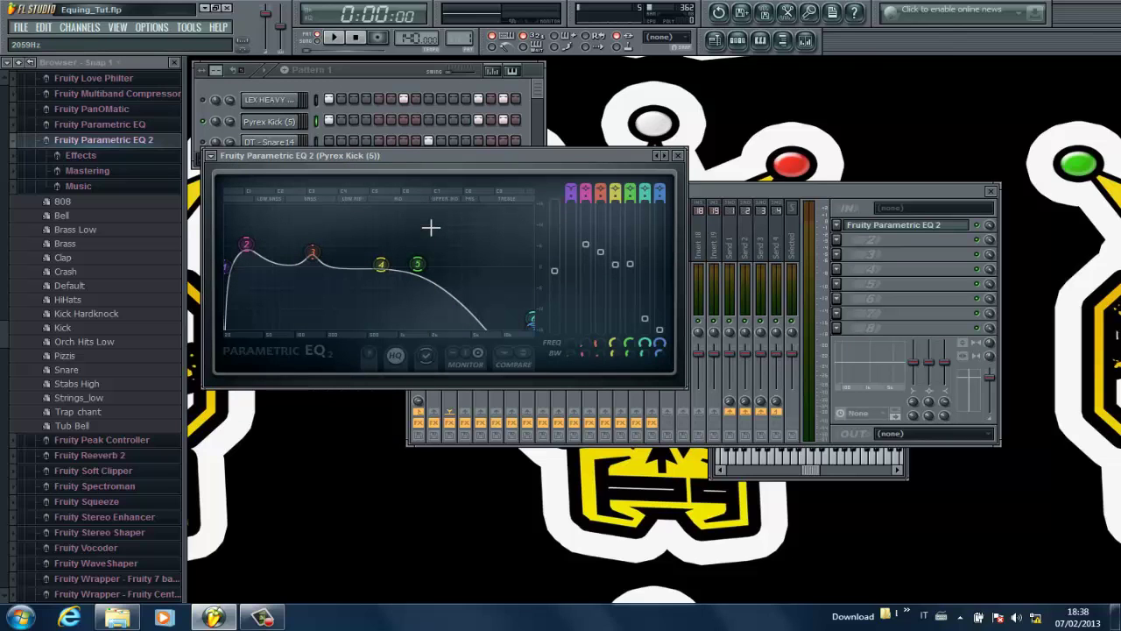
key("space")
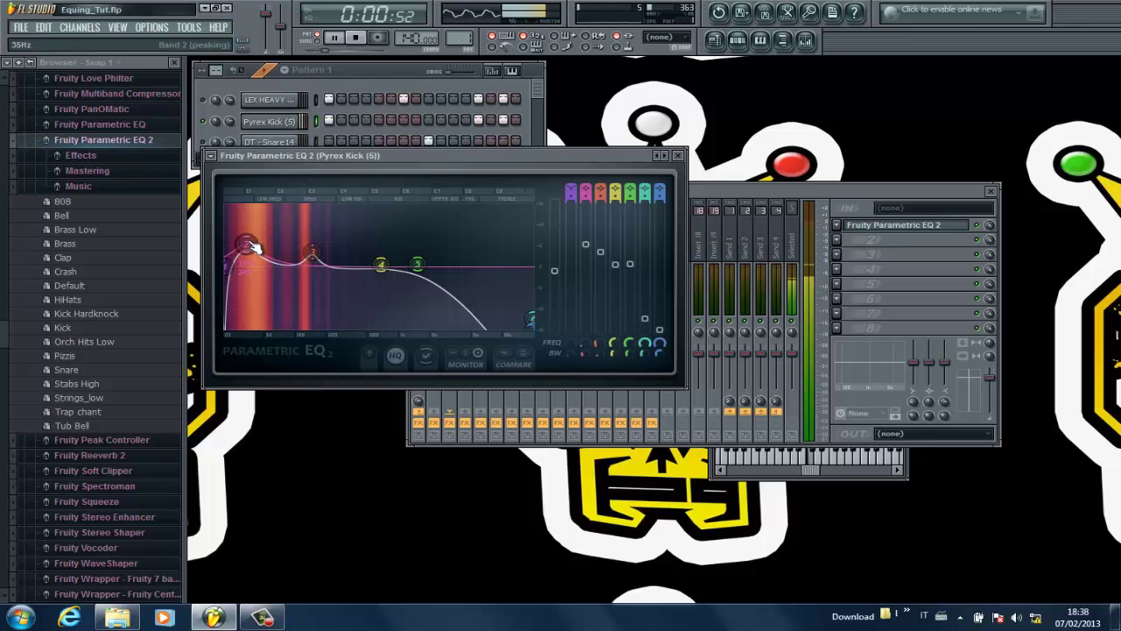
On the Pyrex Kick (5) EQ, set band 2 to 5.6 dB at 33 Hz and pull bands 4 and 5 down to cut mids and highs
mouse_move(252, 247)
left_mouse_down()
mouse_move(279, 263)
mouse_move(254, 254)
mouse_move(264, 210)
mouse_move(247, 248)
left_mouse_up()
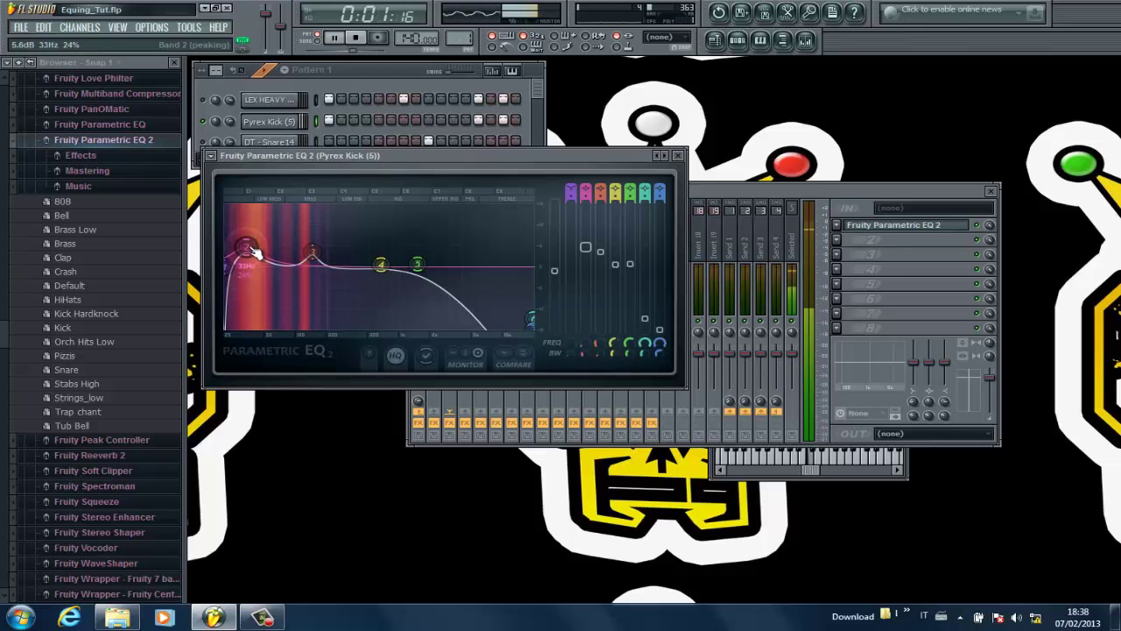
left_click_drag(418, 263, 451, 298)
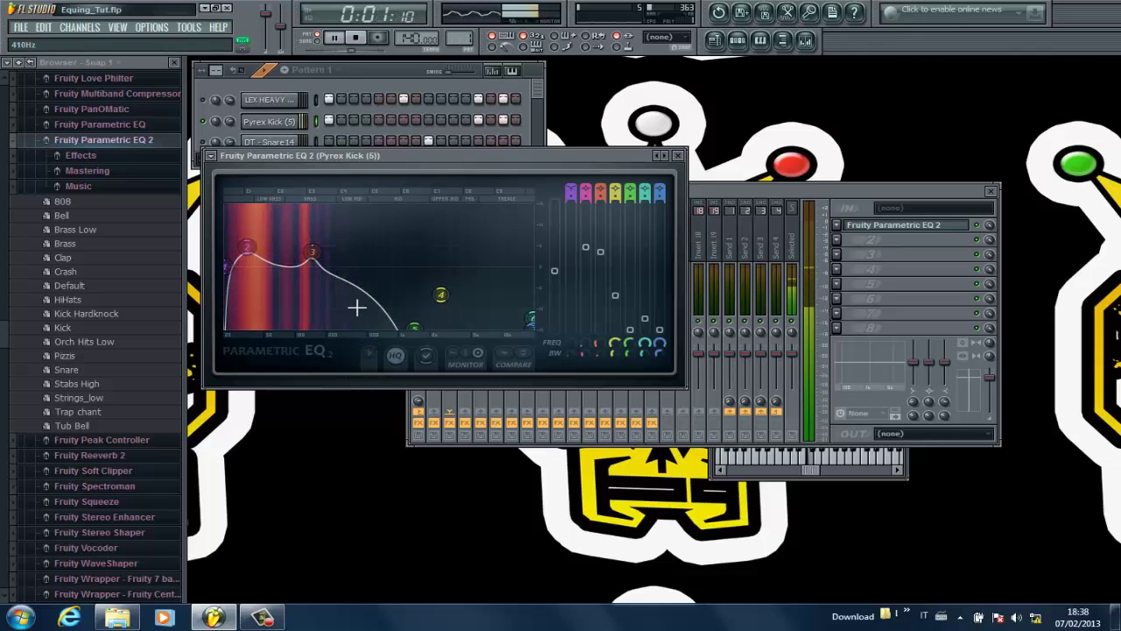
scroll(390, 340, "up", 3)
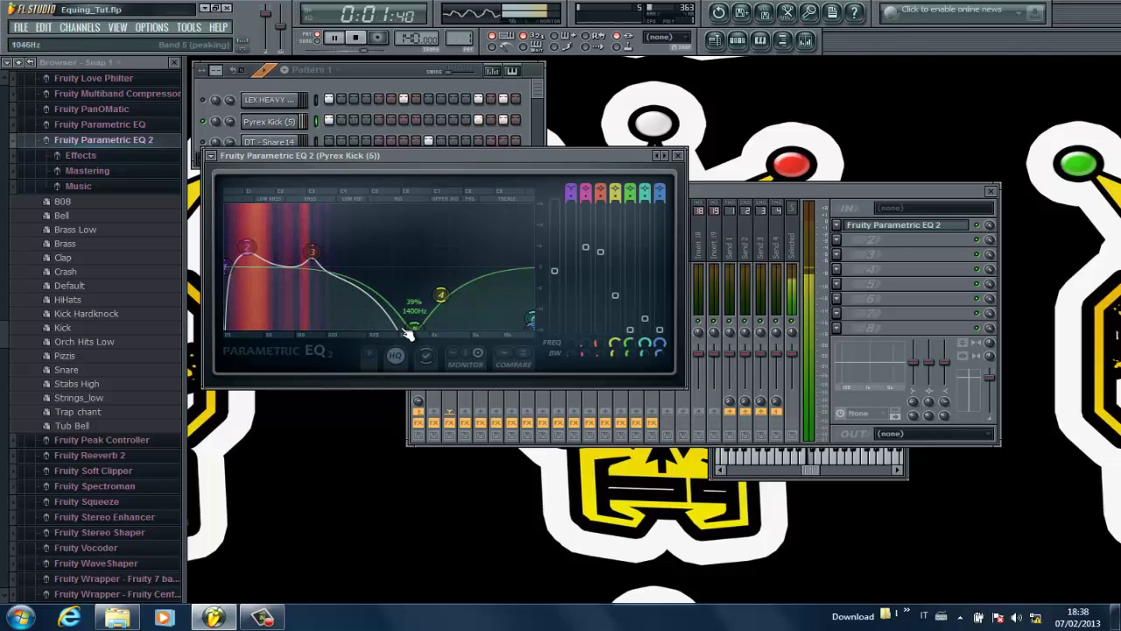
left_click_drag(390, 339, 383, 340)
scroll(382, 340, "down", 5)
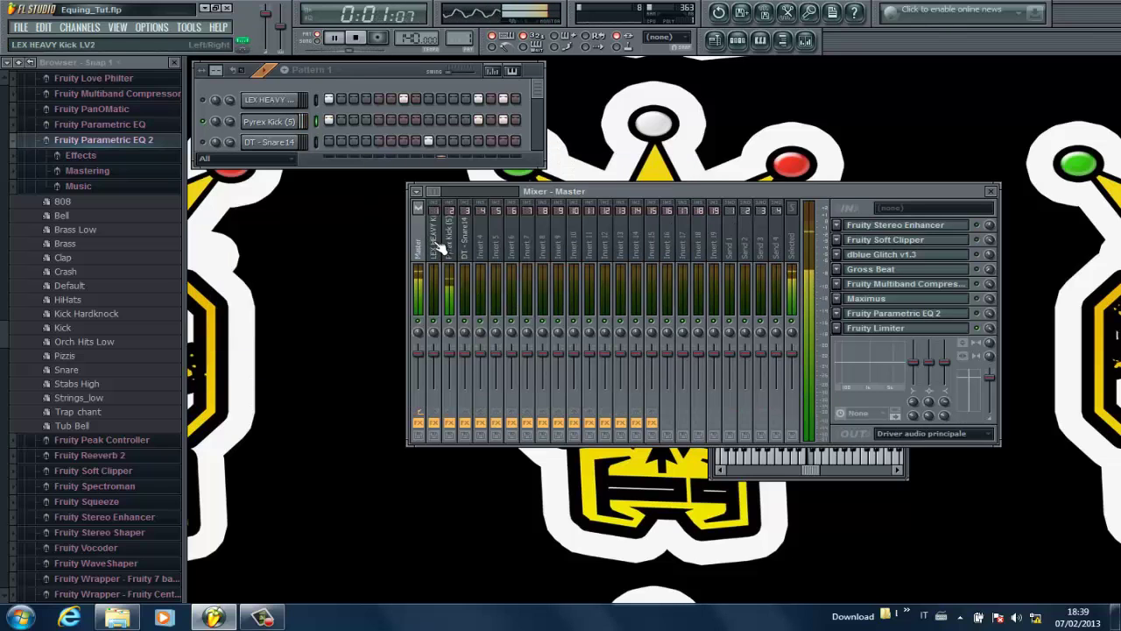
Open Fruity Parametric EQ 2 on the LEX HEAVY Kick LV2 mixer track and load its Kick preset
left_click(438, 245)
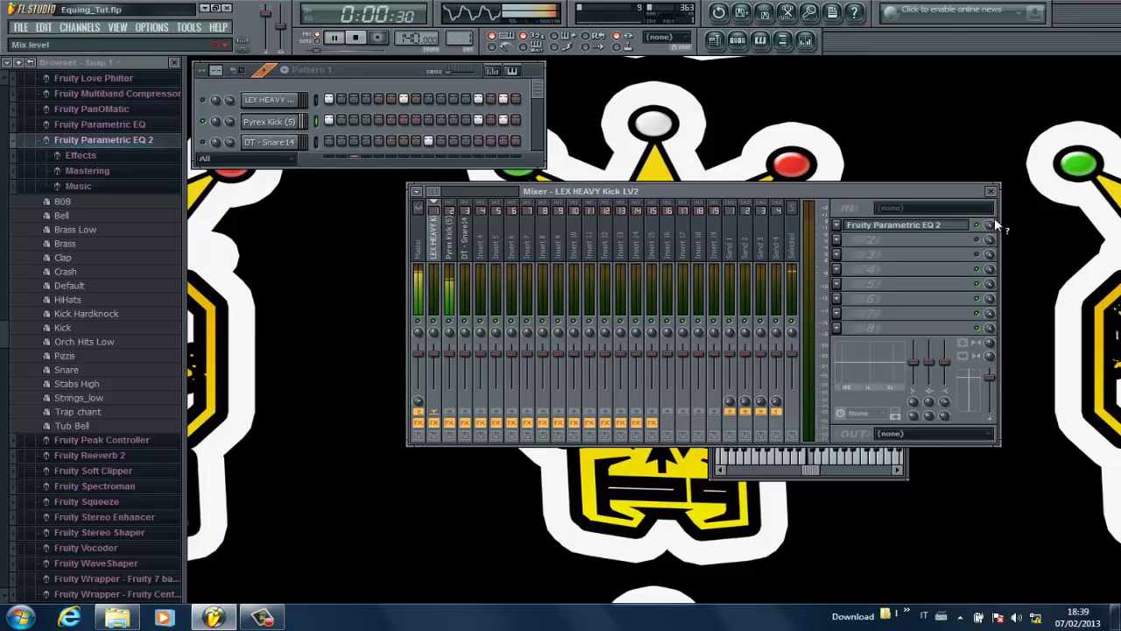
left_click(938, 226)
left_click(200, 210)
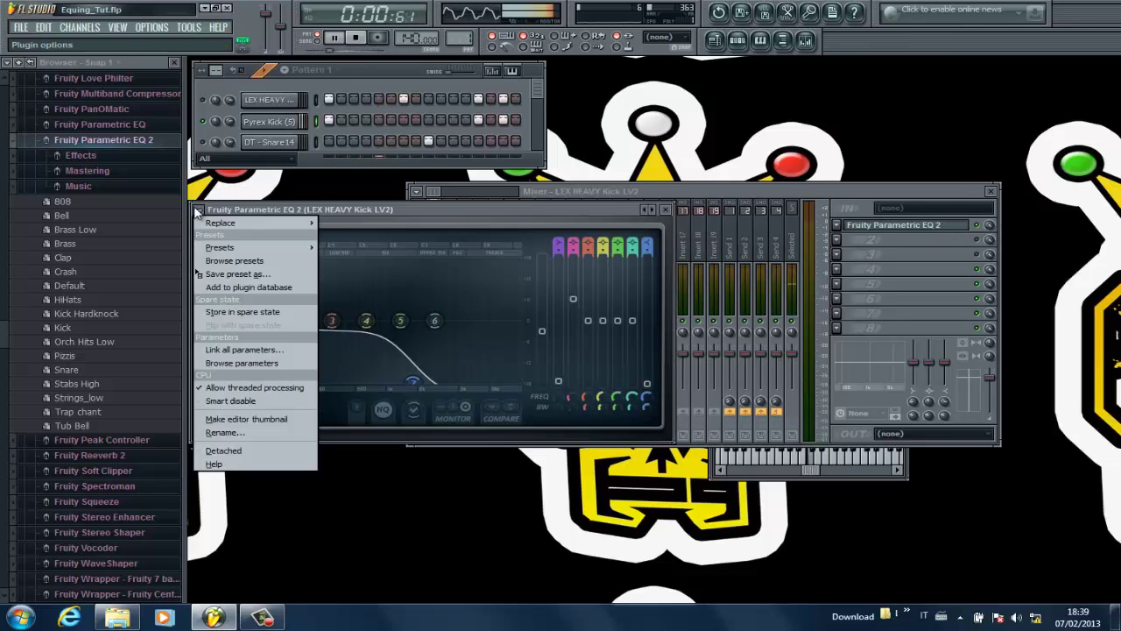
mouse_move(245, 248)
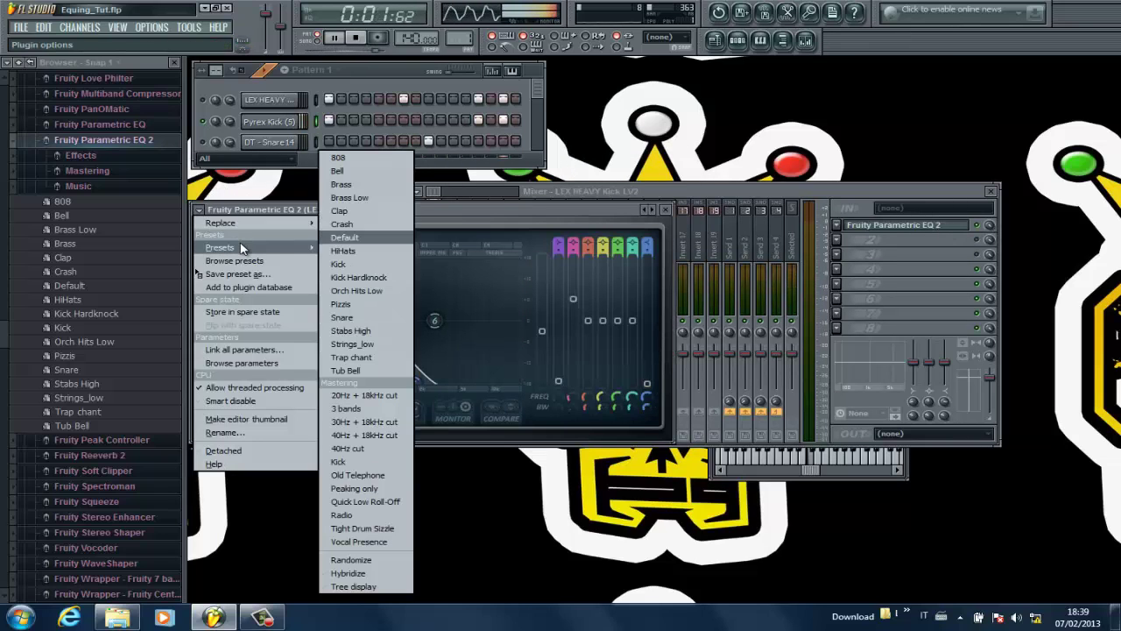
left_click(371, 262)
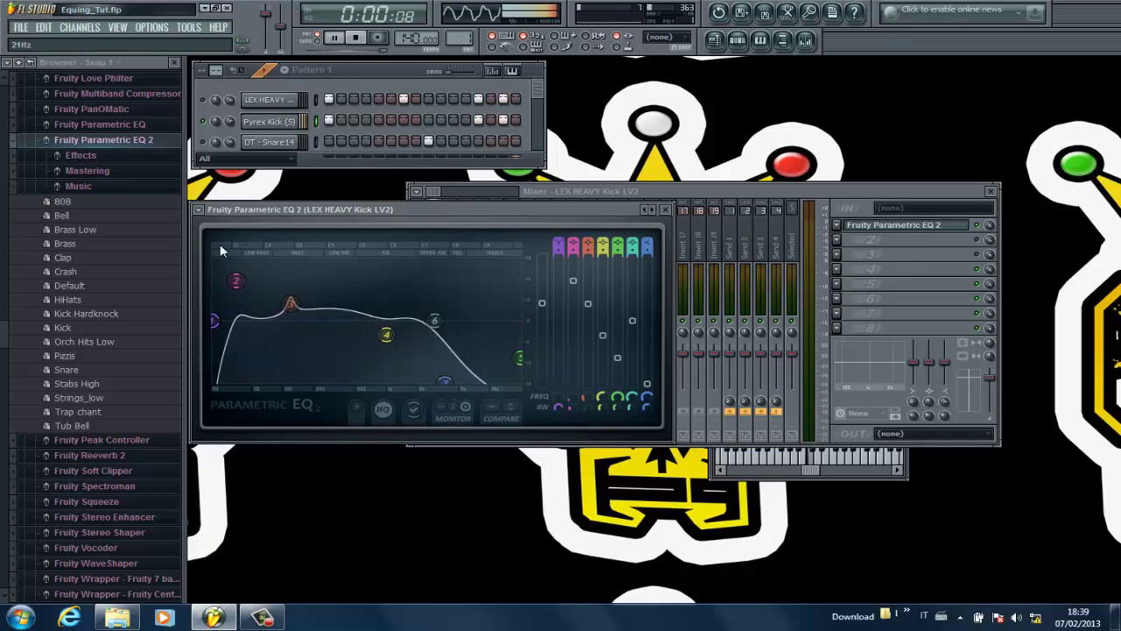
Switch the LEX HEAVY Kick LV2 equalizer to the Kick Hardknock preset and unmute the channels to audition the full pattern
left_click(199, 210)
mouse_move(226, 247)
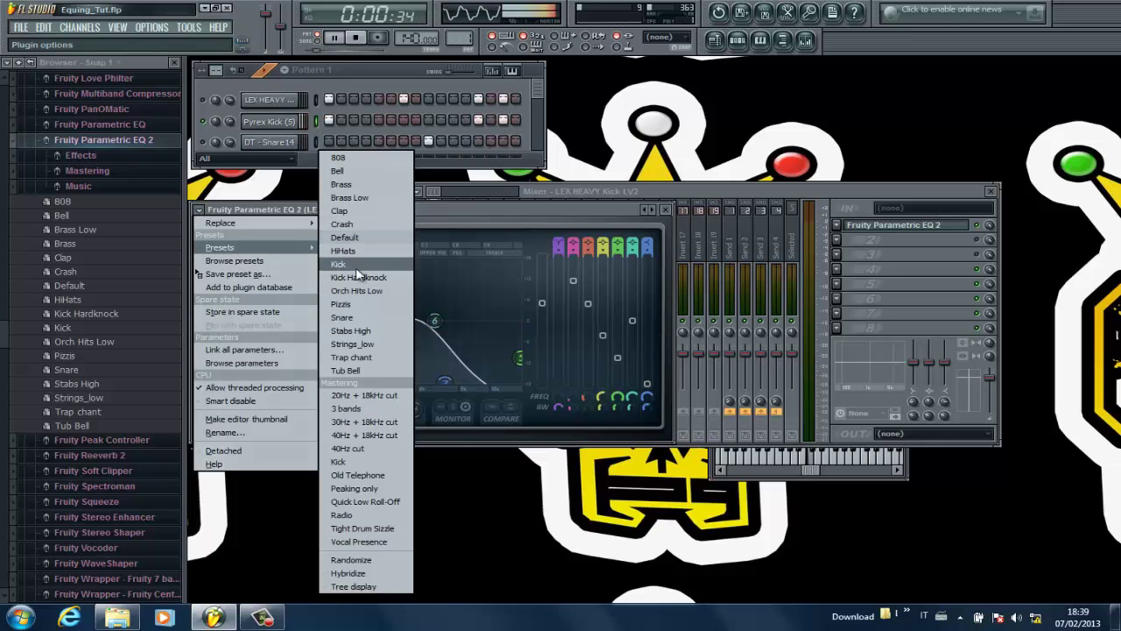
left_click(359, 278)
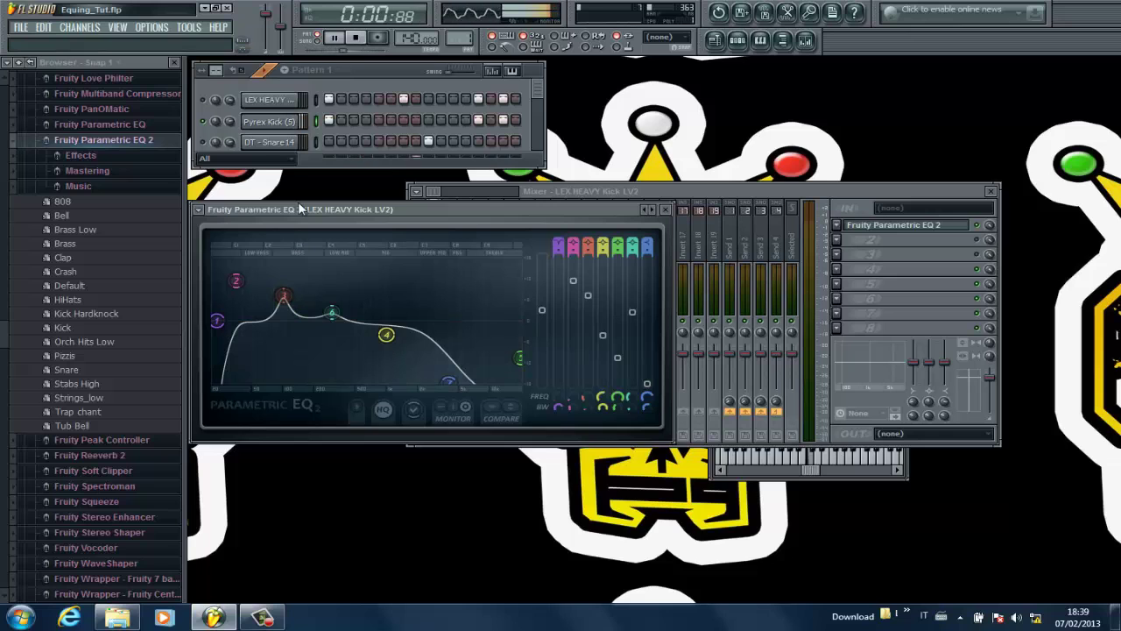
left_click(206, 99)
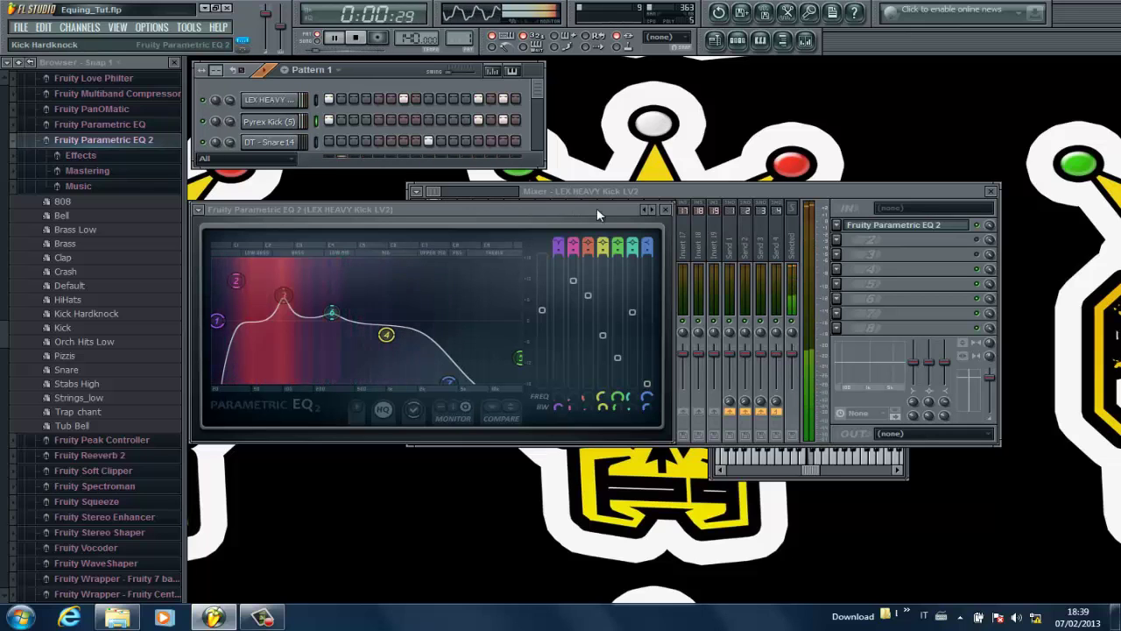
Load the Snare preset in Fruity Parametric EQ 2 on the DT - Snare14 mixer track and close its window
left_click(672, 188)
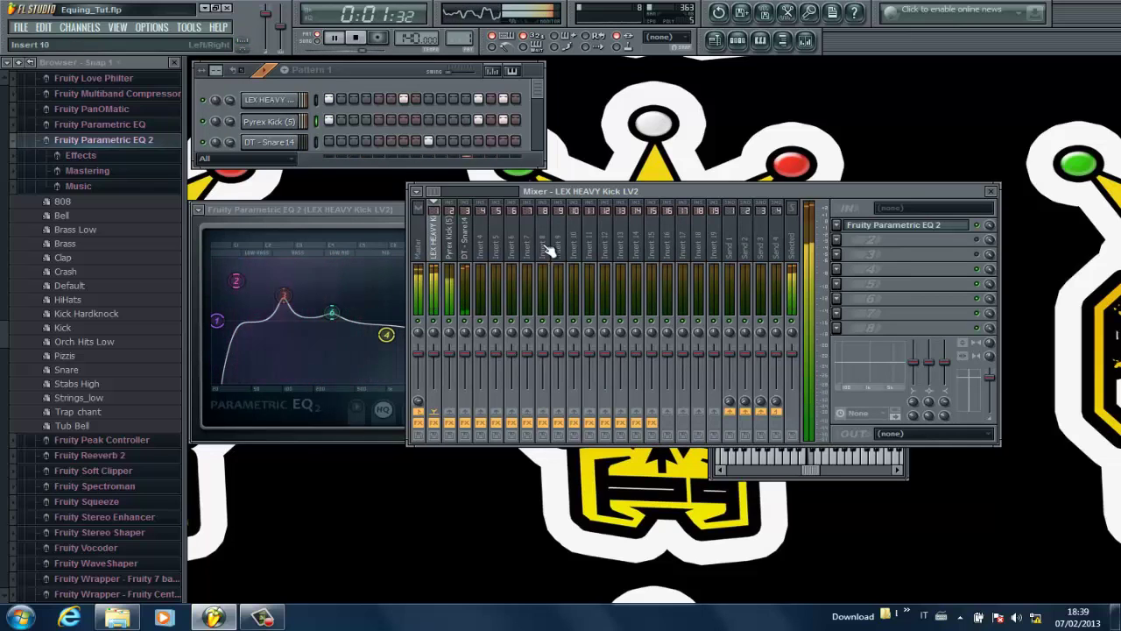
left_click(470, 251)
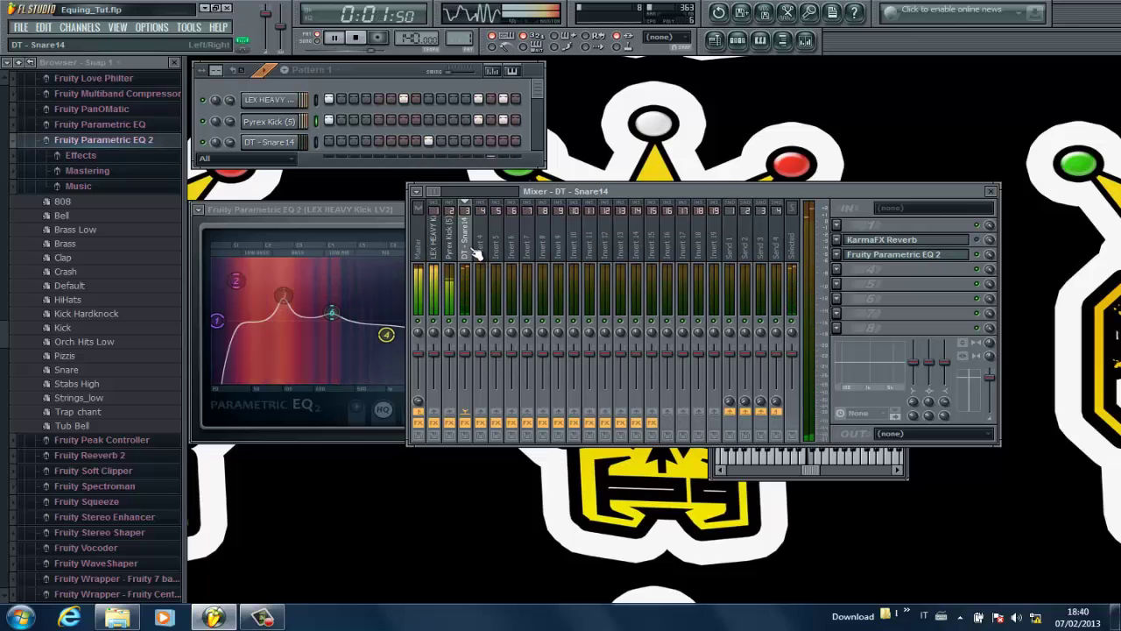
left_click(890, 254)
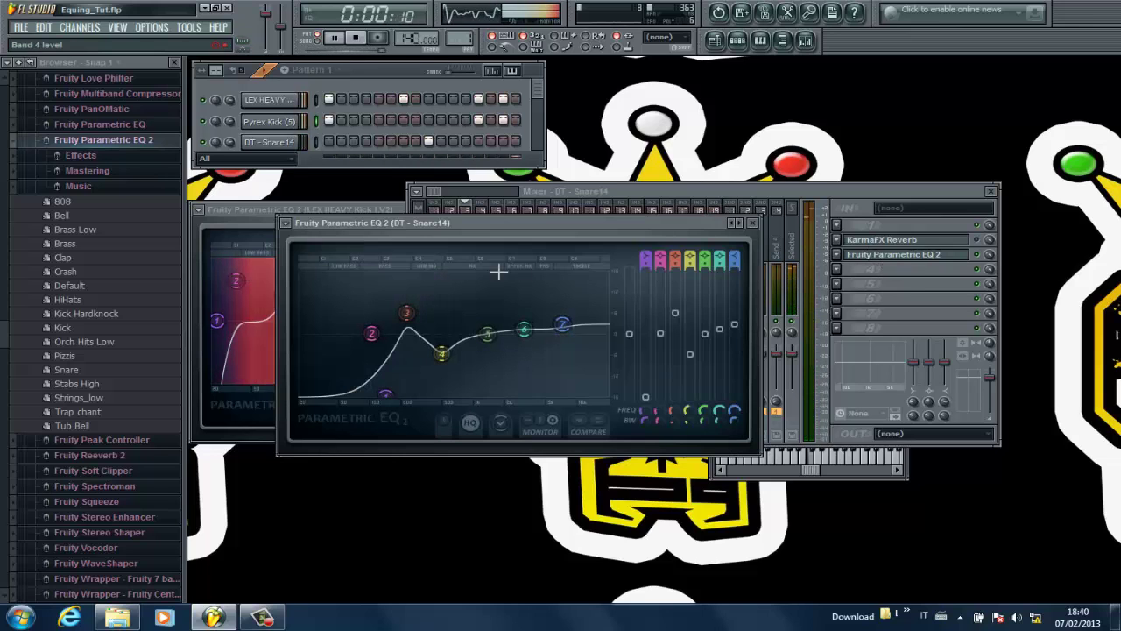
left_click(286, 222)
mouse_move(345, 263)
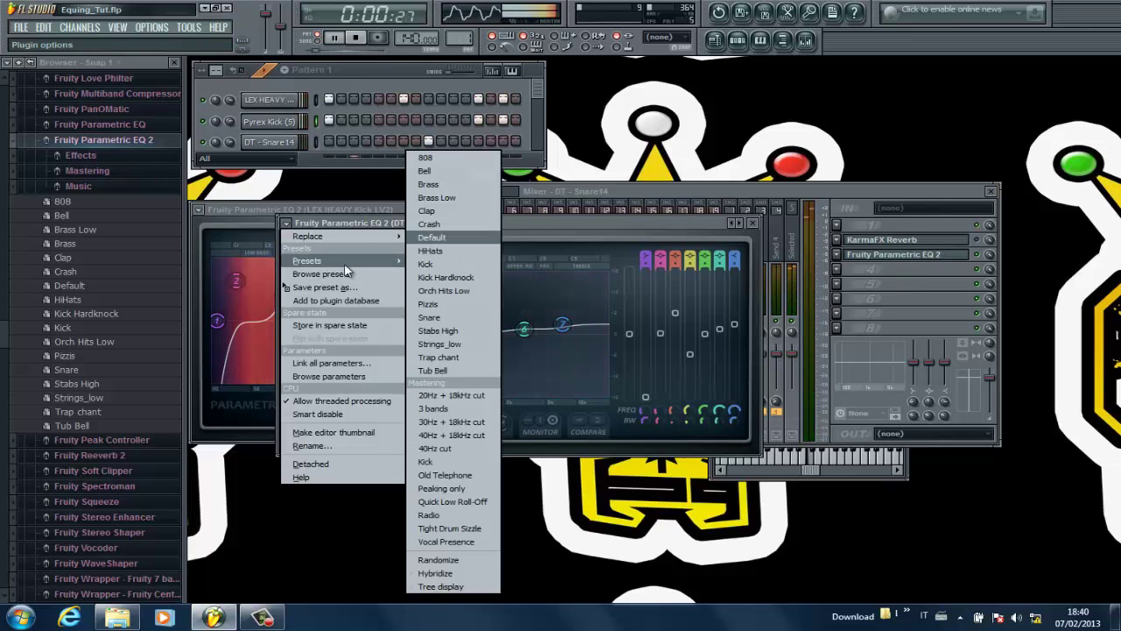
left_click(429, 317)
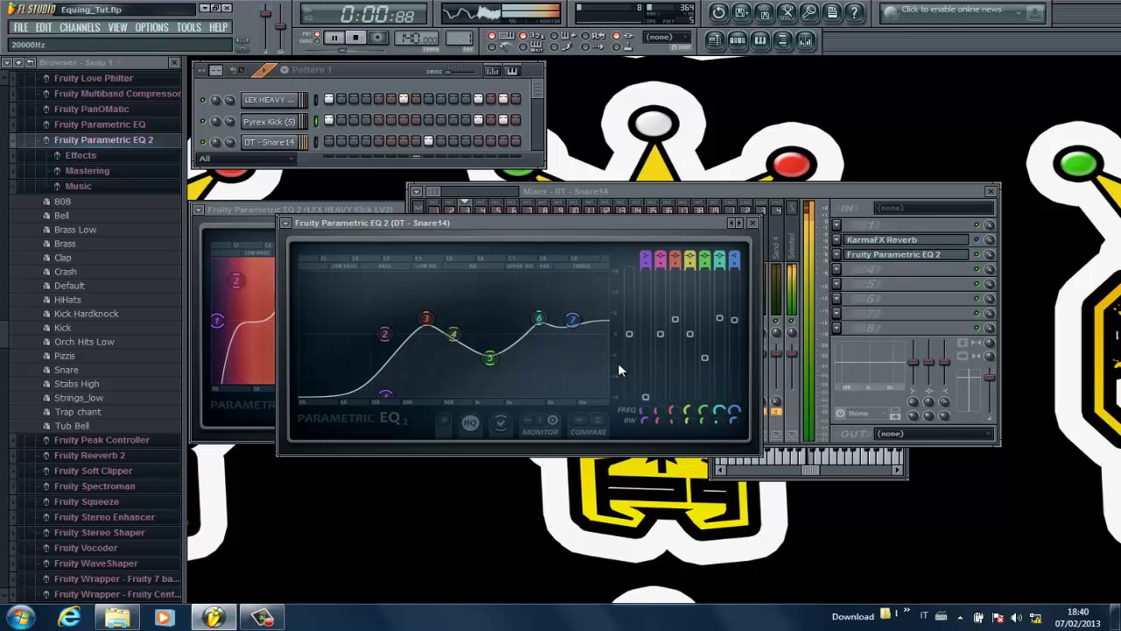
left_click(752, 223)
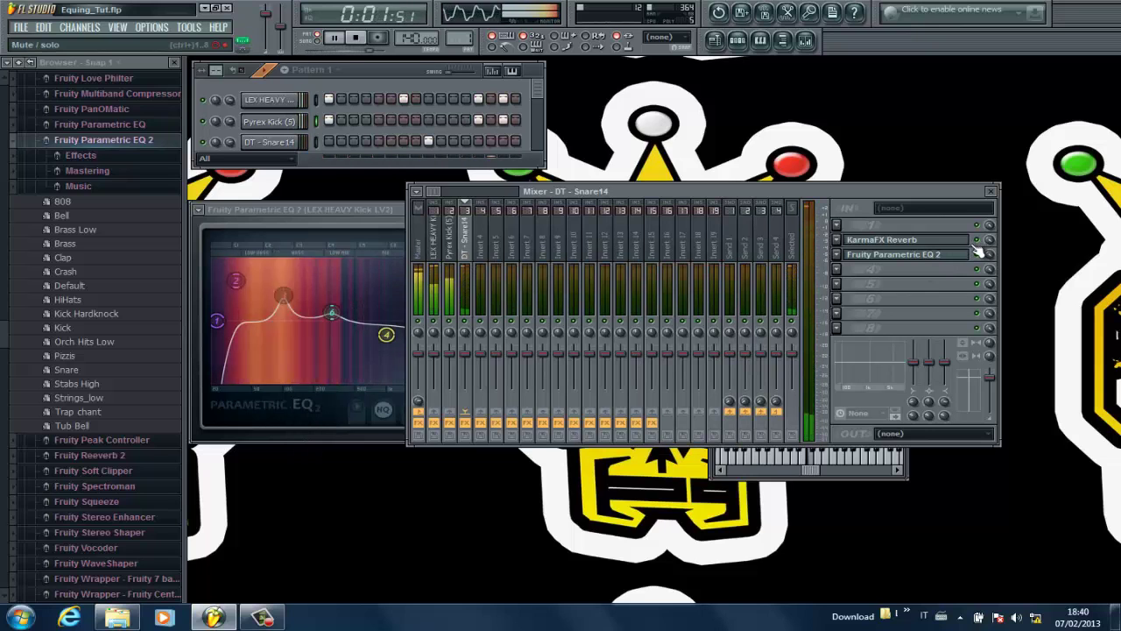
Lower the mixer levels of DT - Snare14, LEX HEAVY Kick LV2 (to 91%) and Pyrex Kick (5), stopping playback and hiding the mixer when balanced
left_click_drag(459, 353, 469, 383)
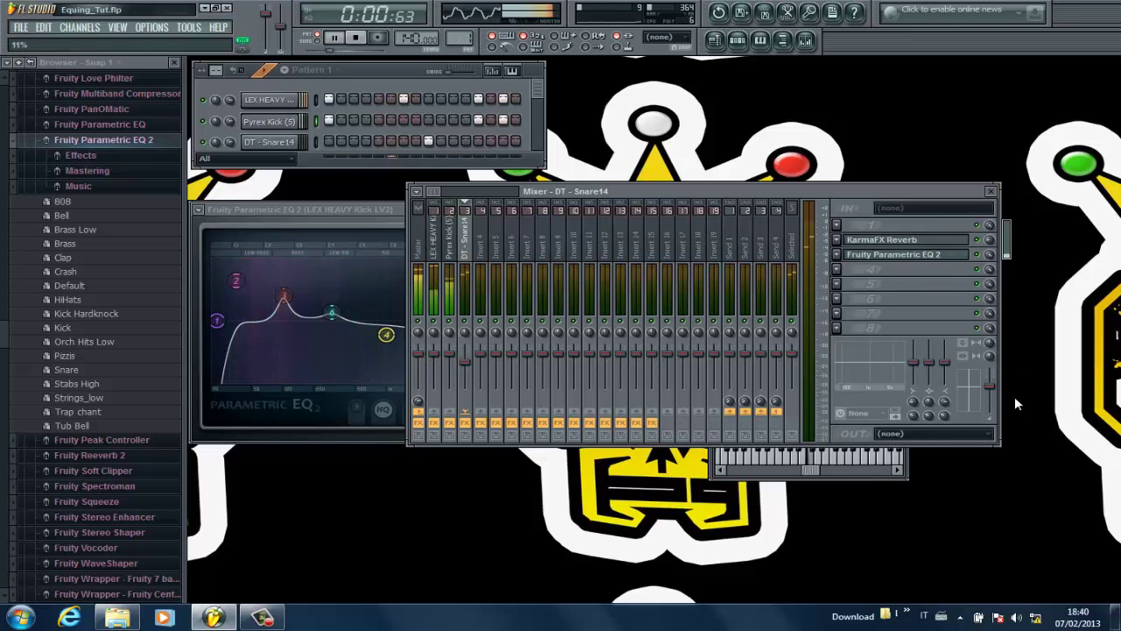
left_click(435, 359)
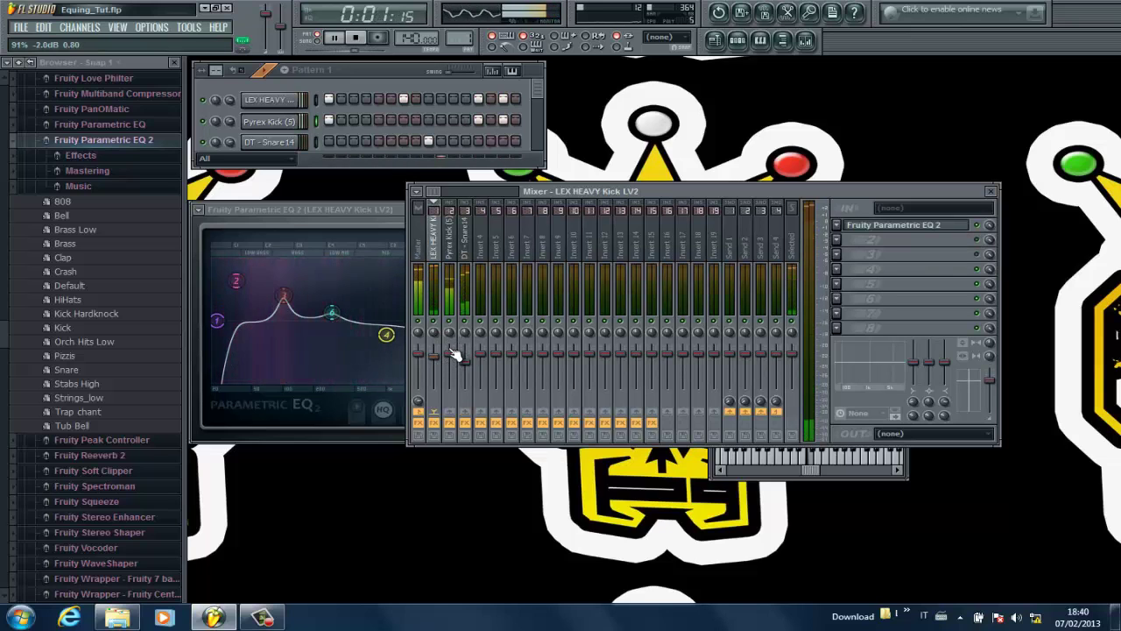
left_click_drag(451, 359, 455, 399)
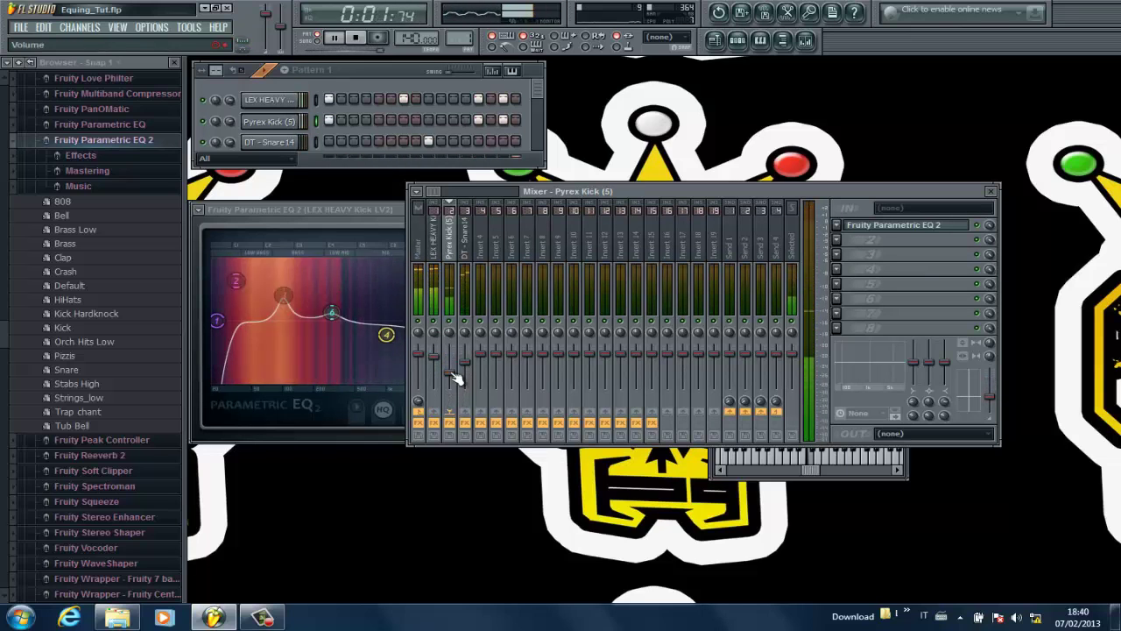
key("space")
key("F9")
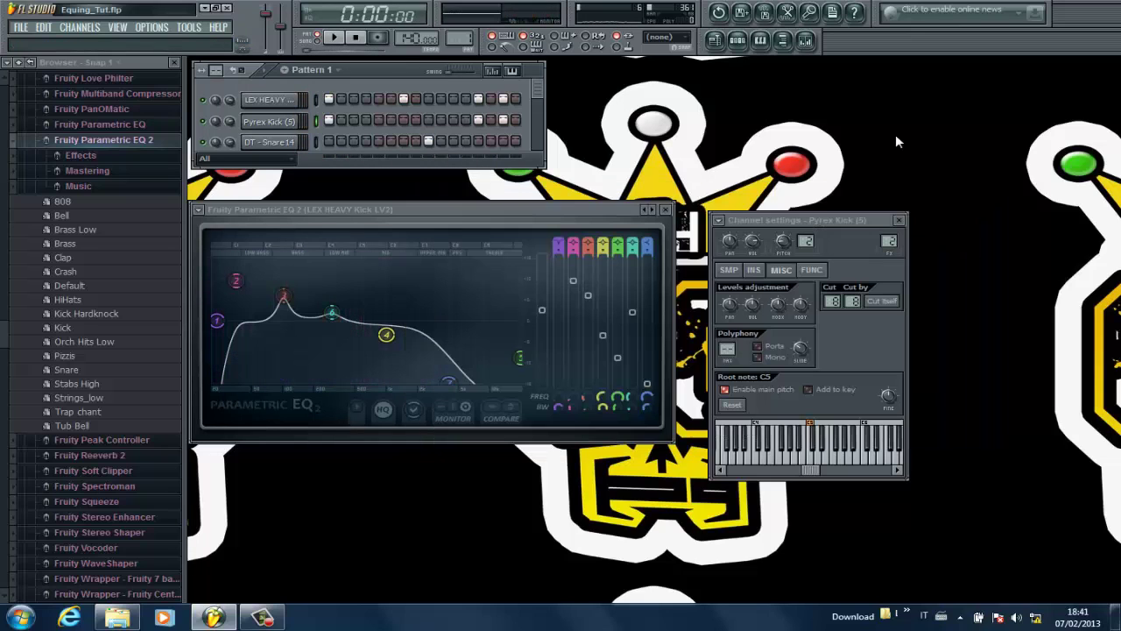